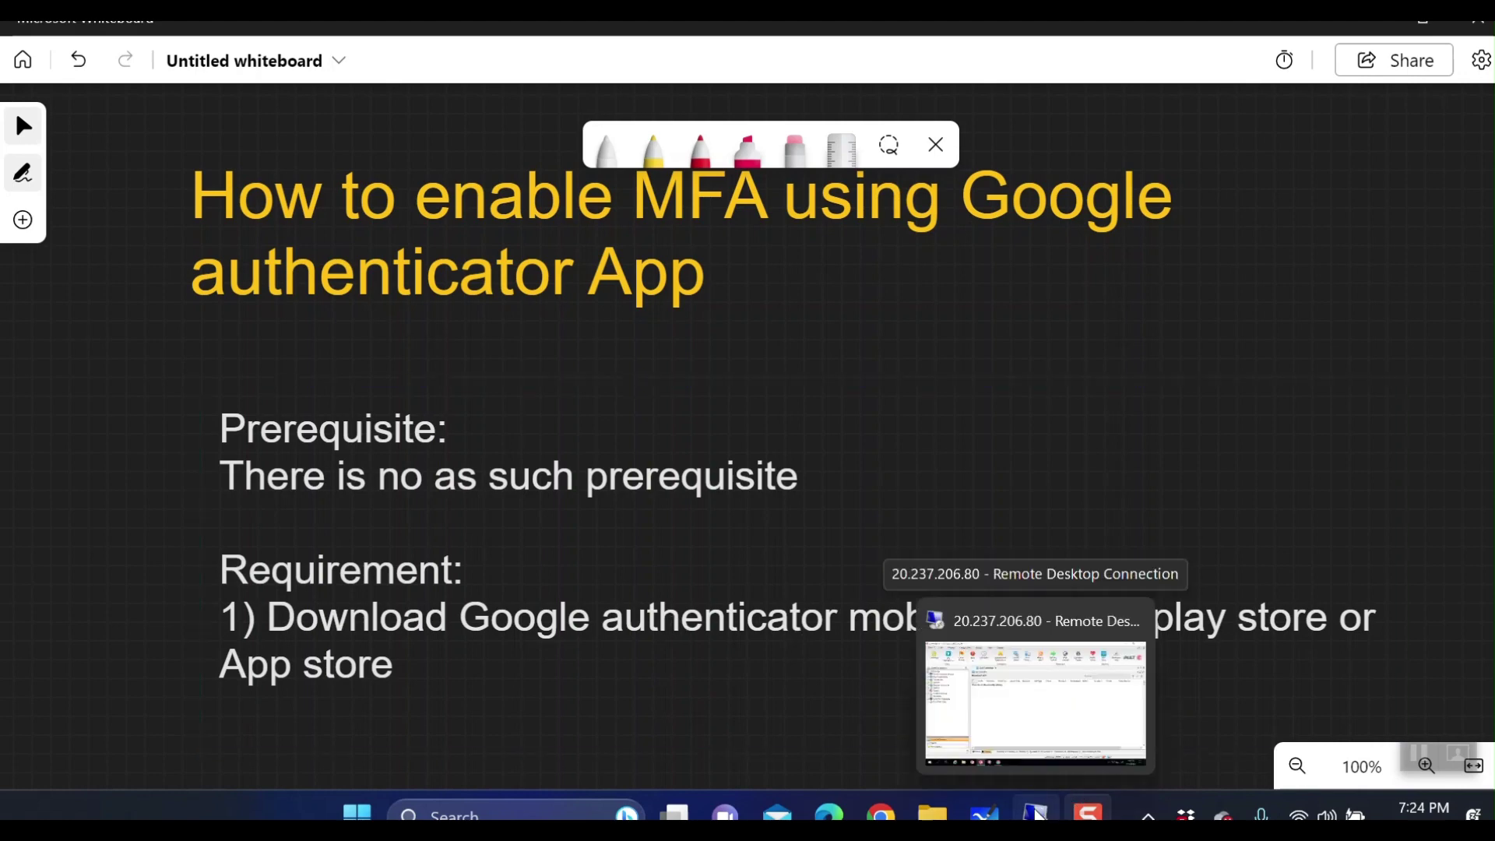
Bring the Remote Desktop session forward and switch to the Command Center dashboard in Chrome.
click(1035, 813)
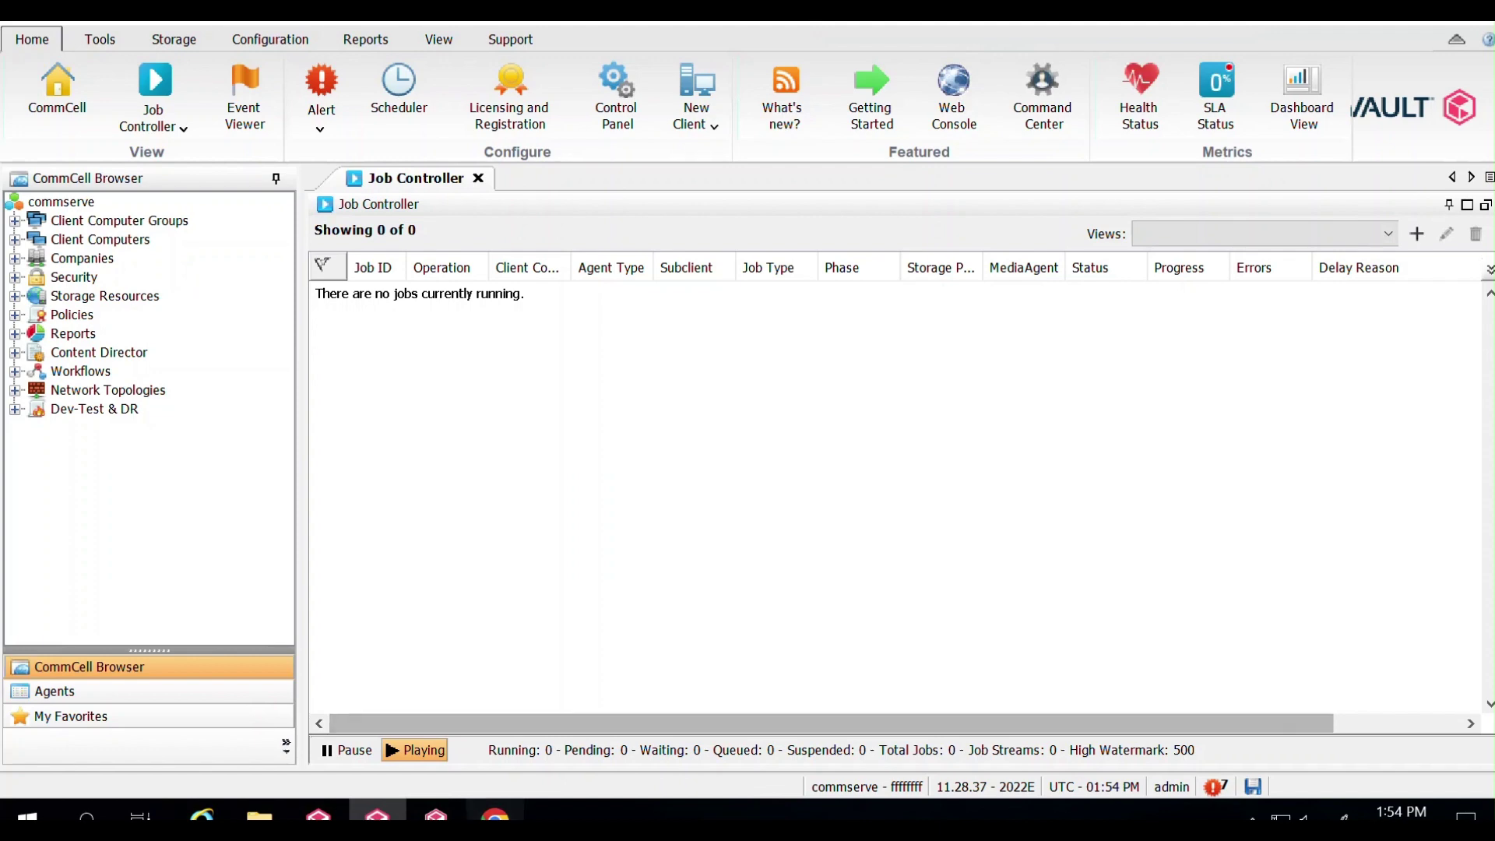
key(alt+Tab)
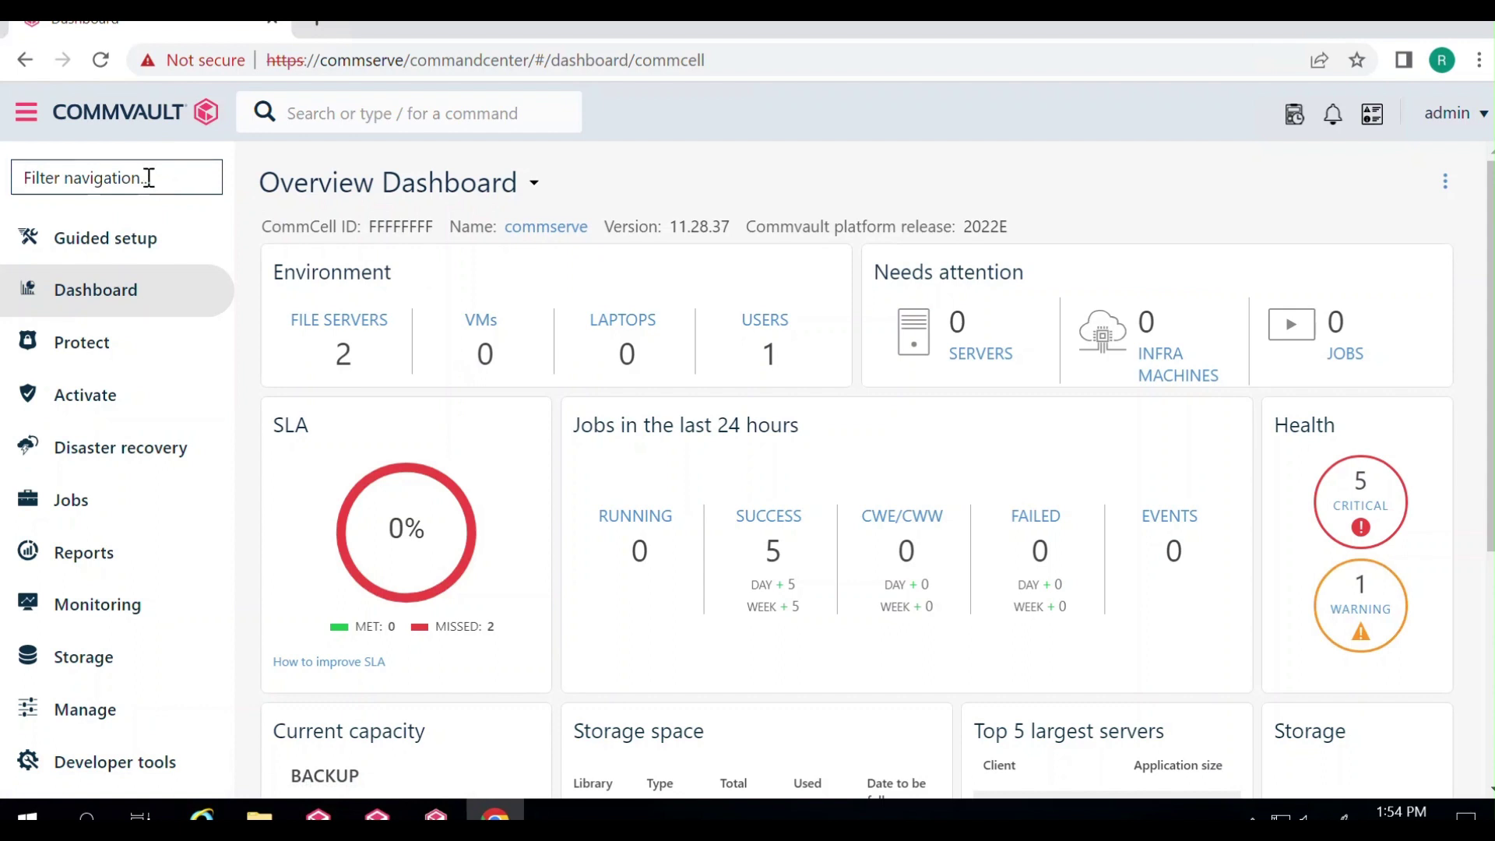
Filter navigation for 'Commce', open Manage > CommCell, and scroll down to the General section.
text(Commce)
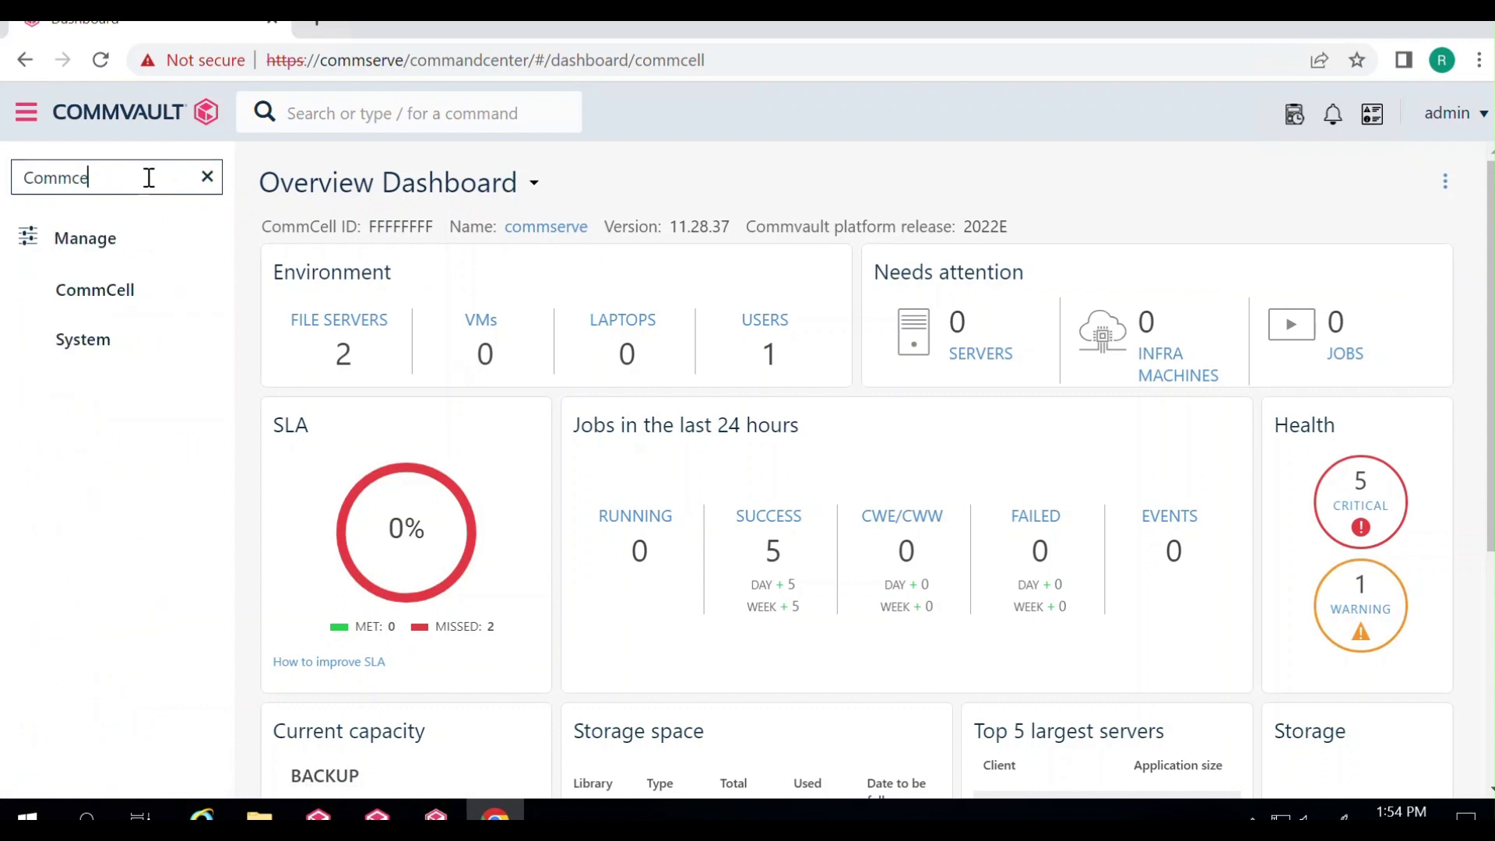
click(110, 293)
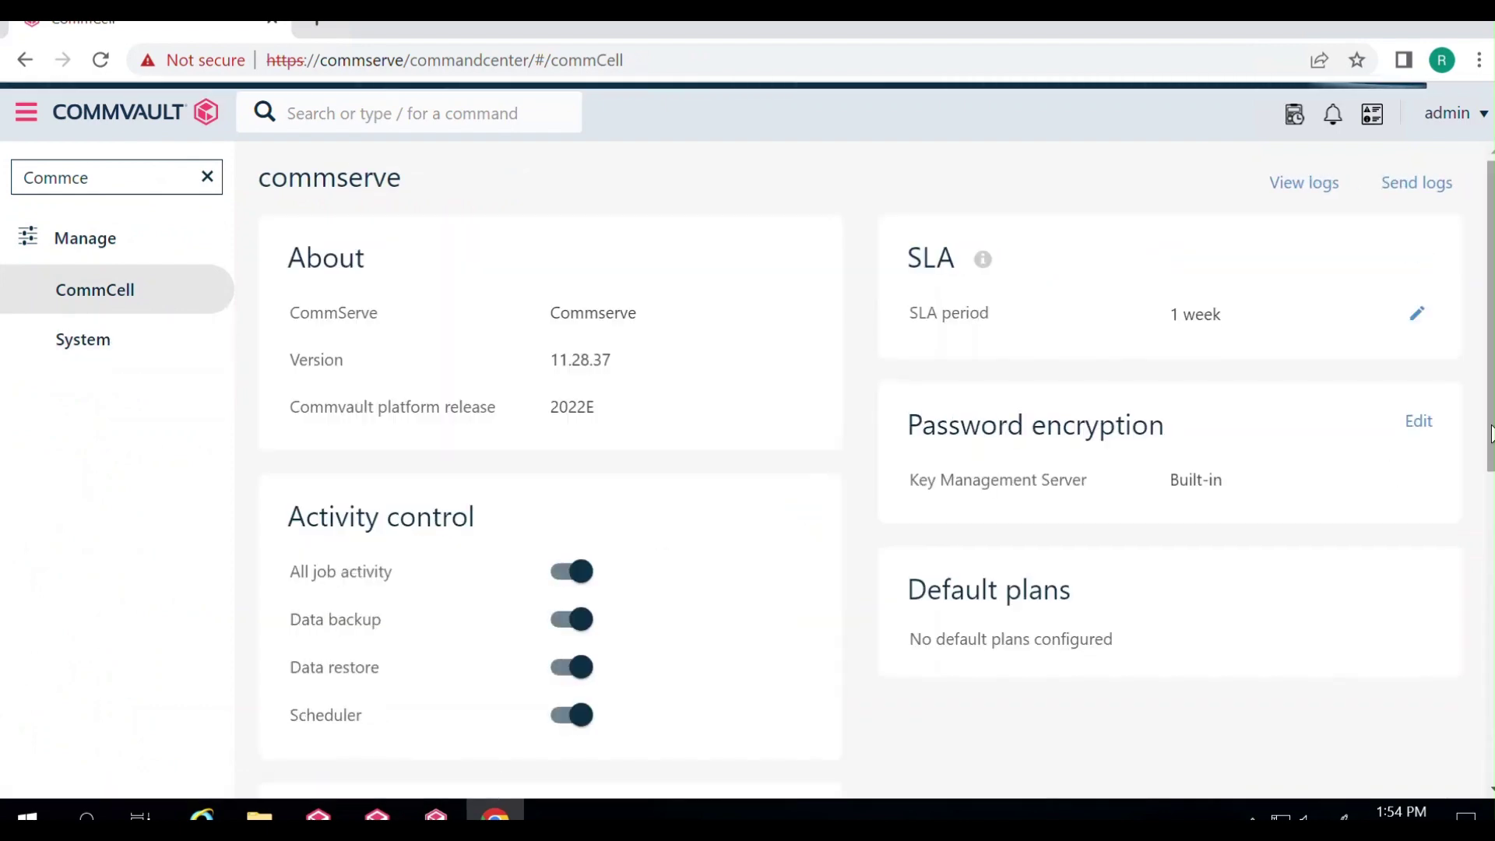
scroll(748, 467, down, 7)
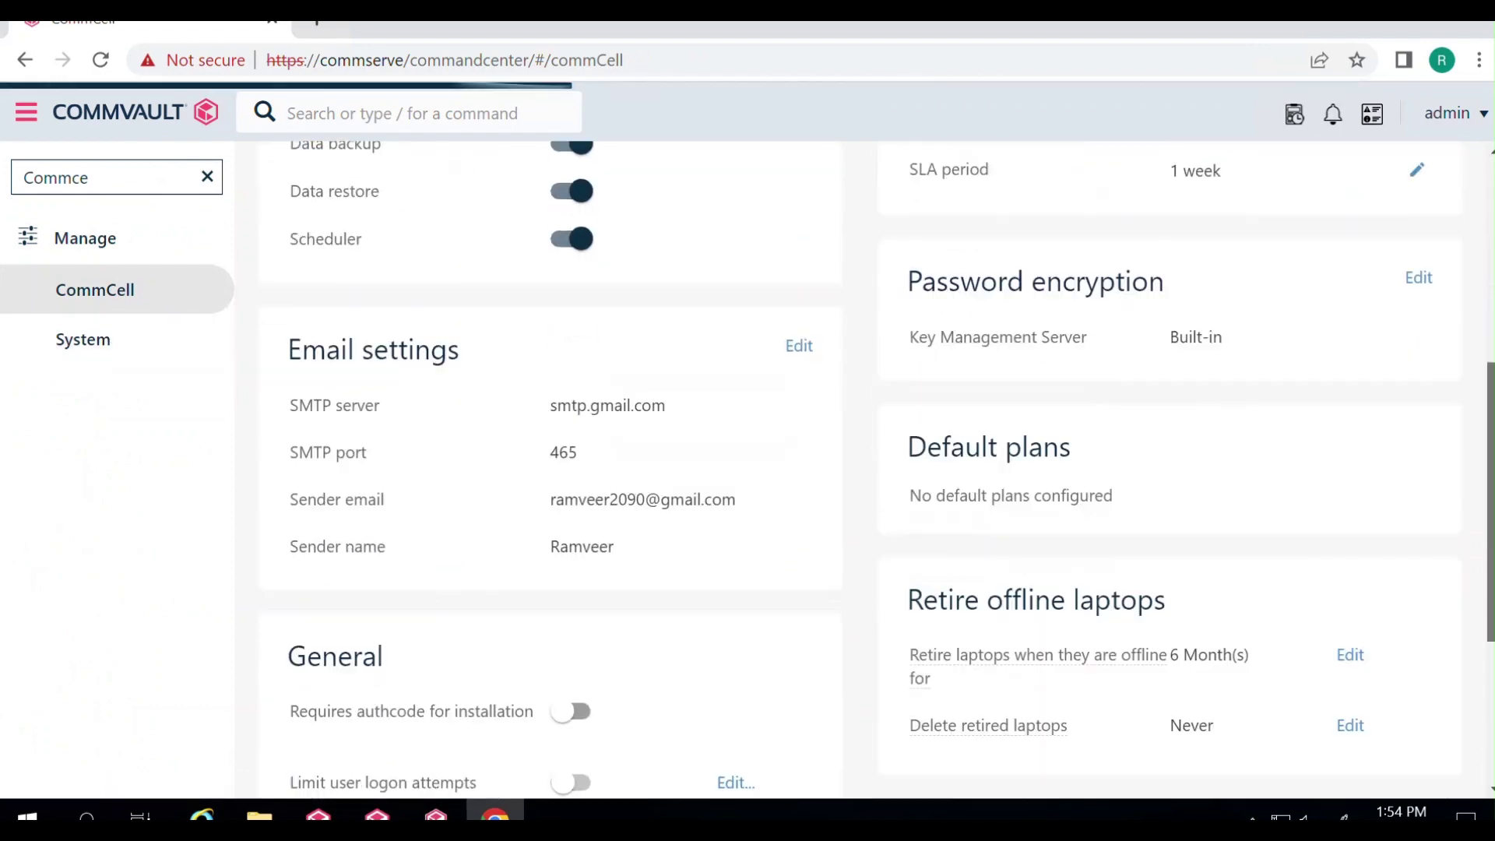
scroll(493, 567, down, 1)
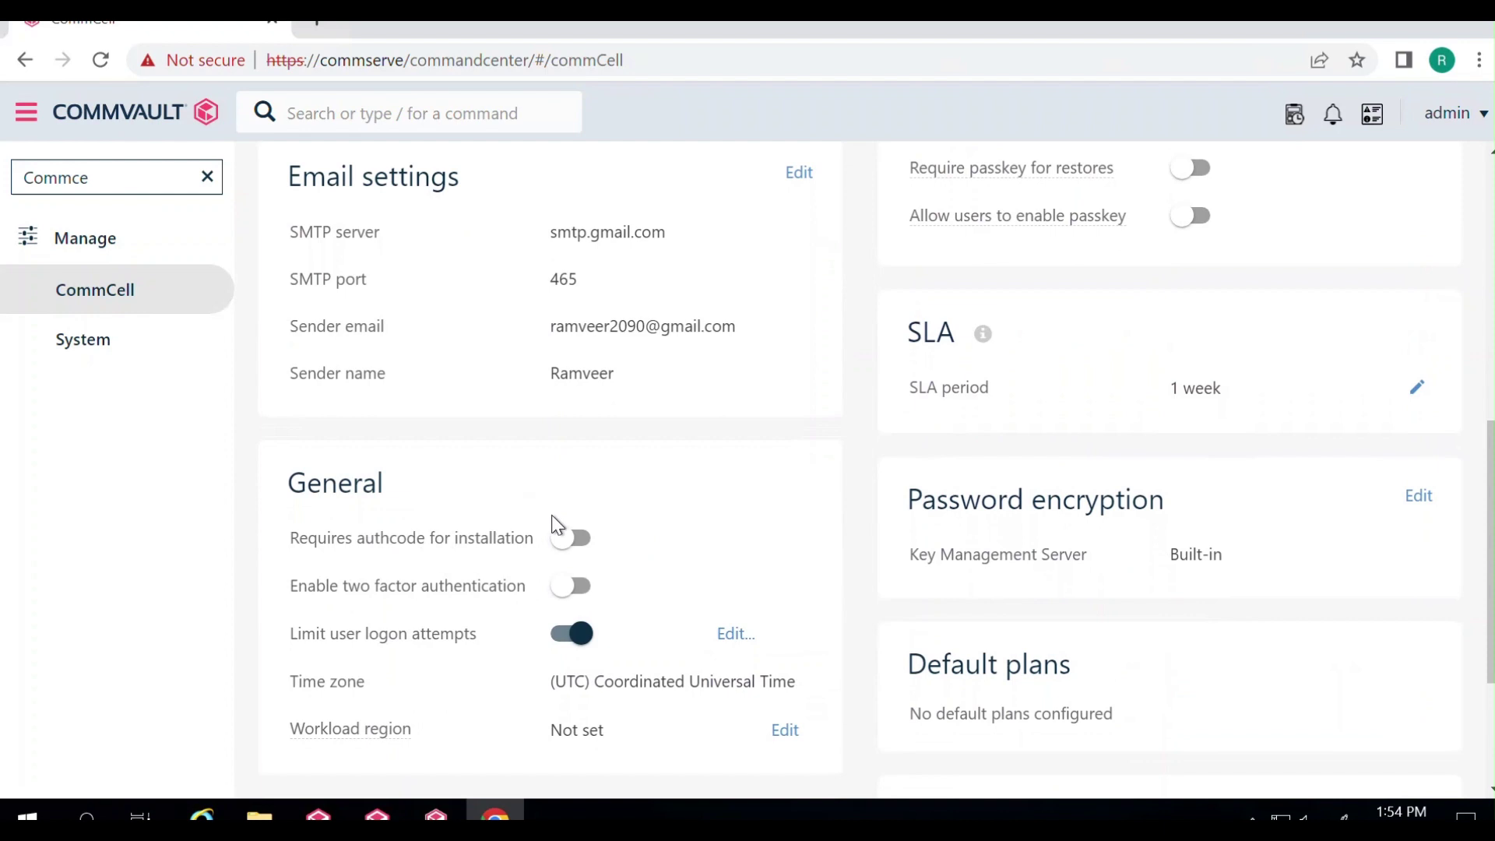
Enable two-factor authentication for All users with passwordless login off, and save.
click(574, 583)
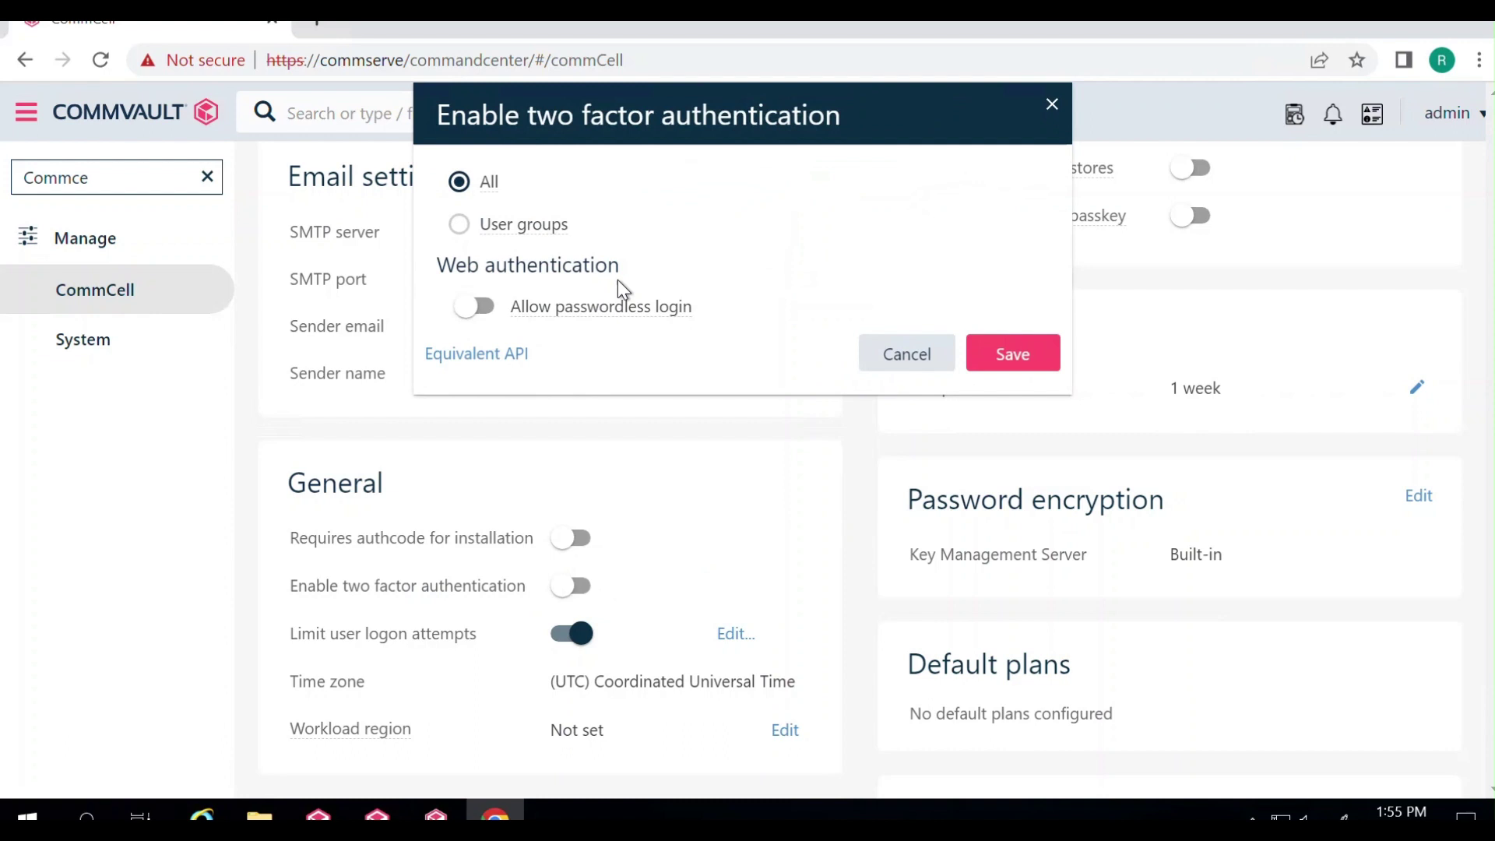
mouse_move(493, 201)
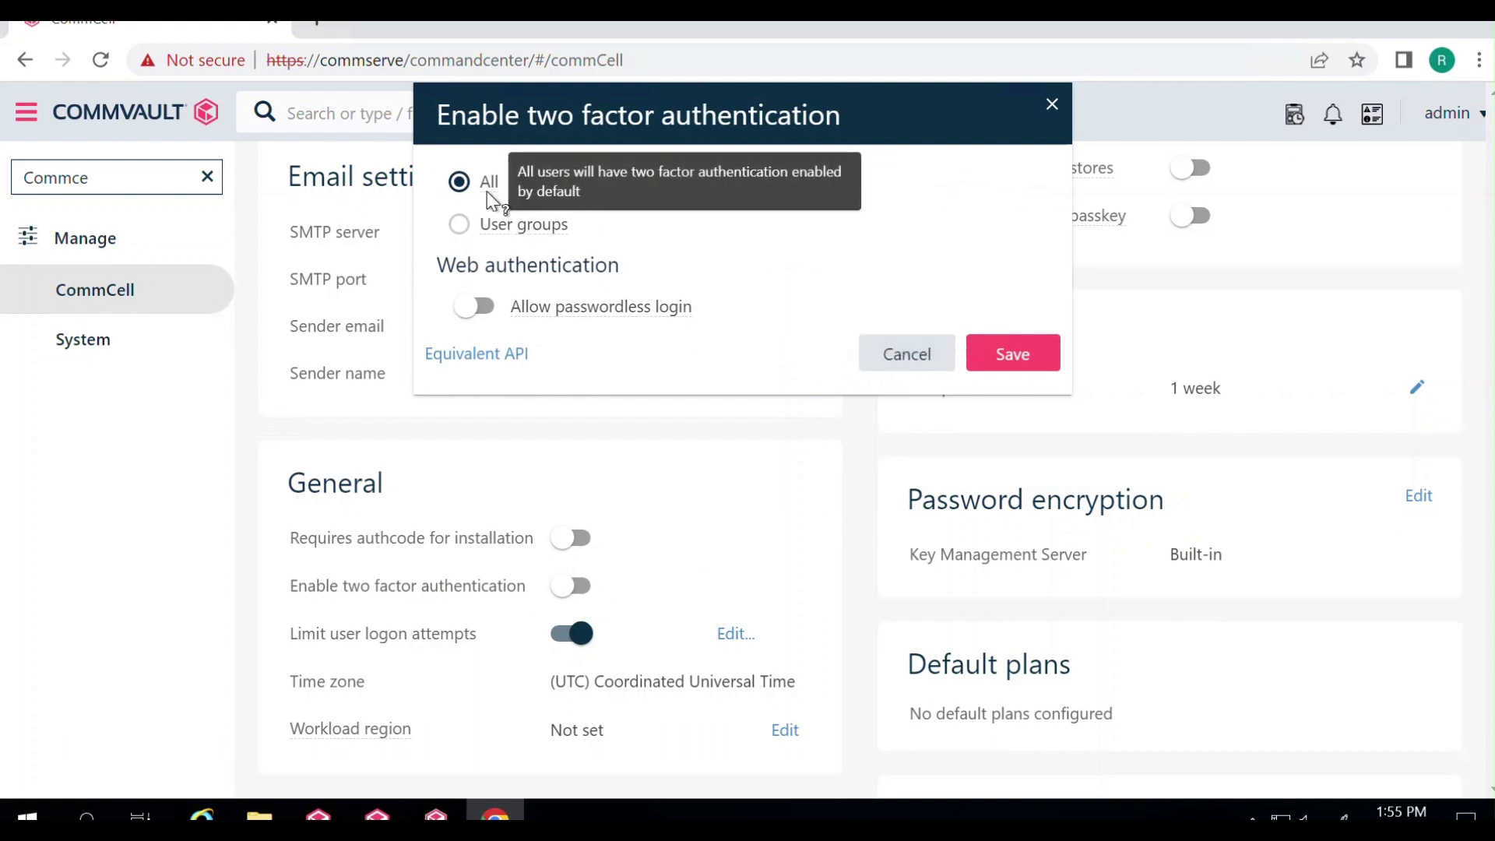
mouse_move(488, 234)
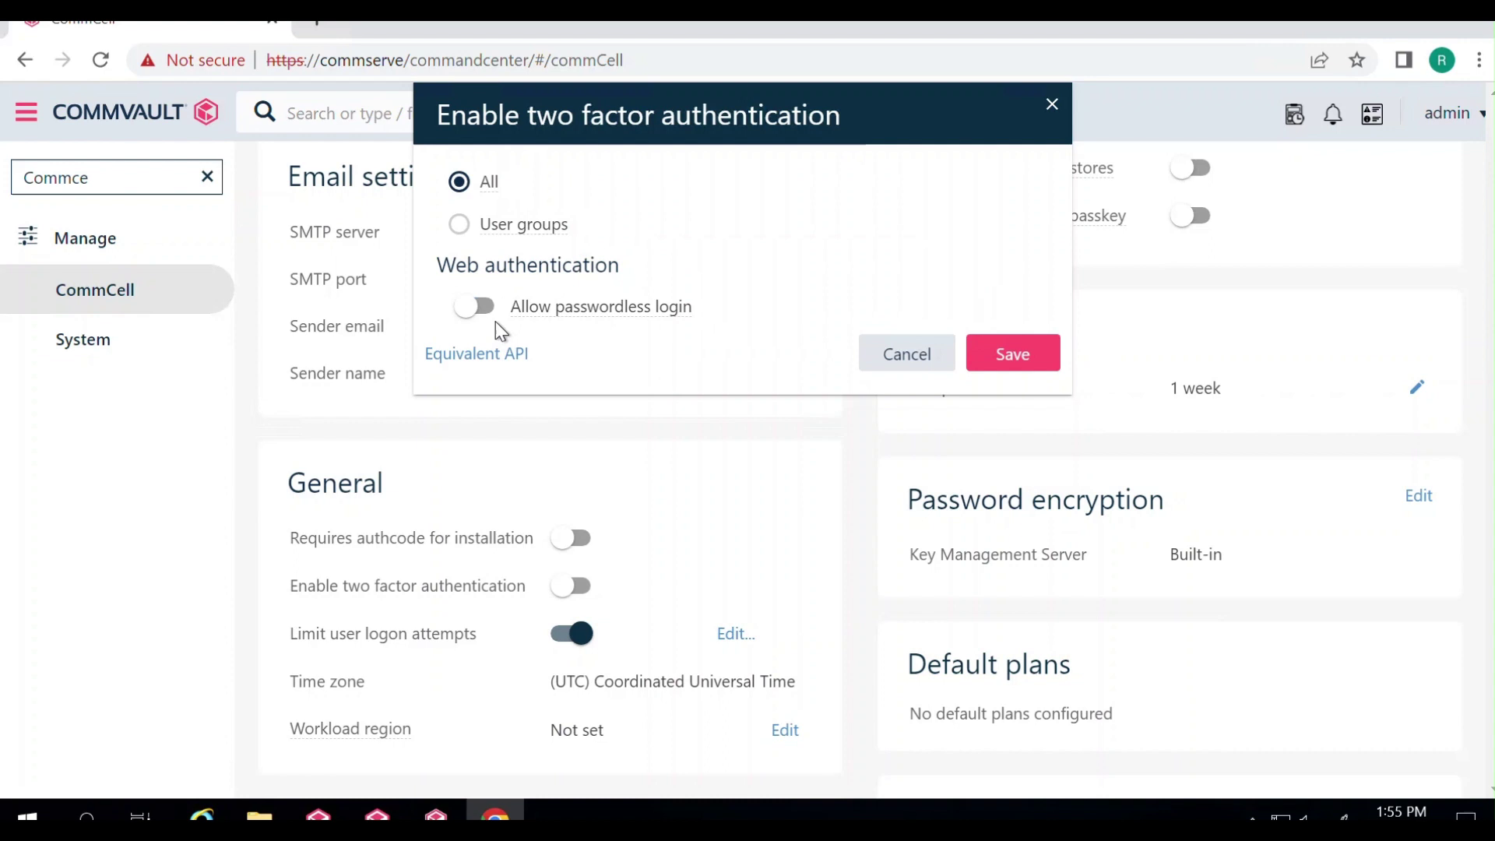
click(476, 306)
click(461, 306)
click(1014, 358)
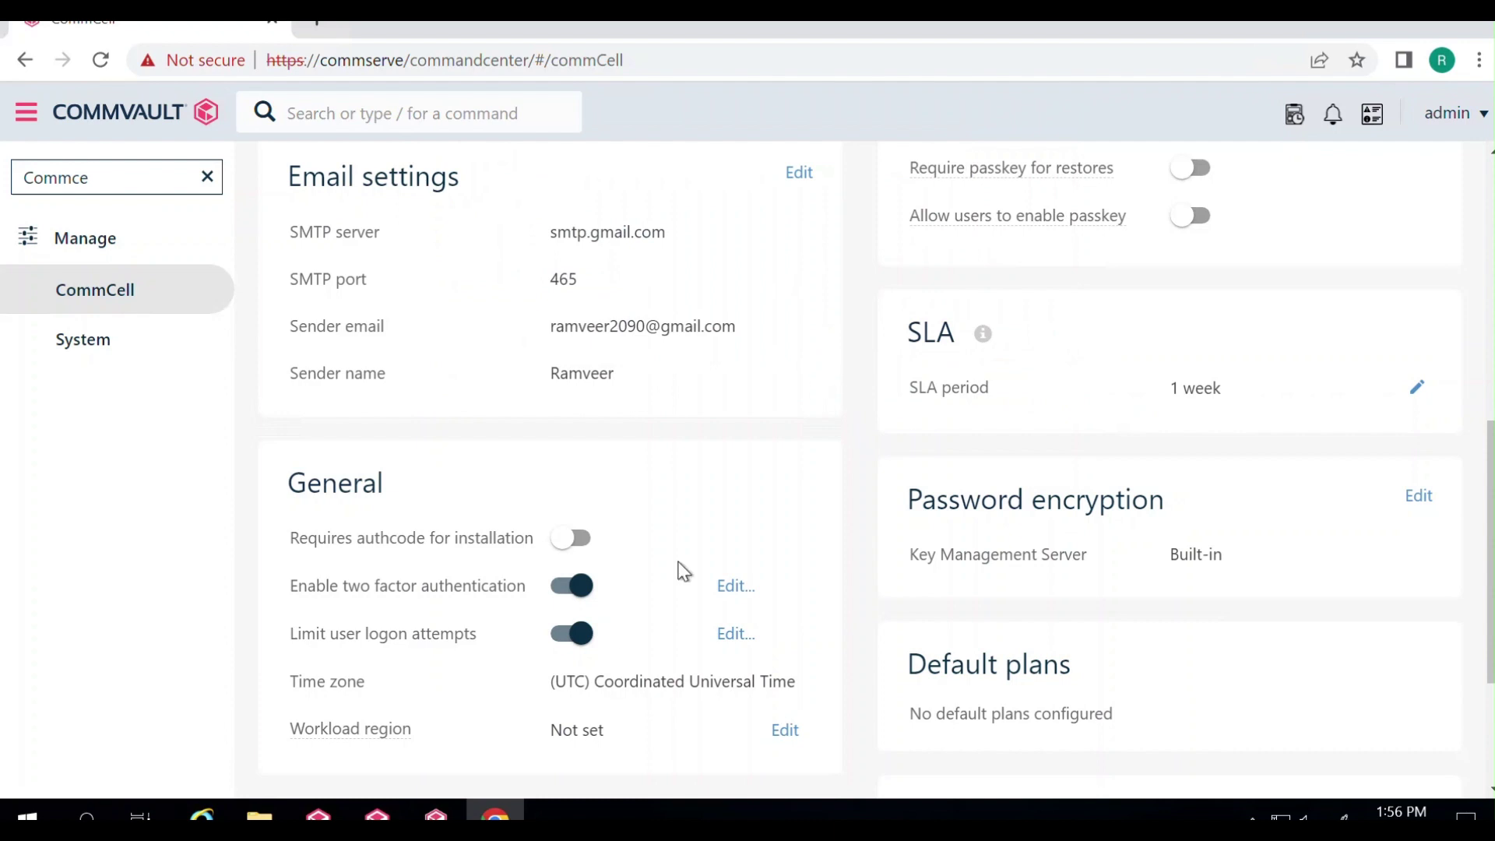
In CommCell Console, open Control Panel > System > Security to confirm two-factor authentication is checked.
click(377, 816)
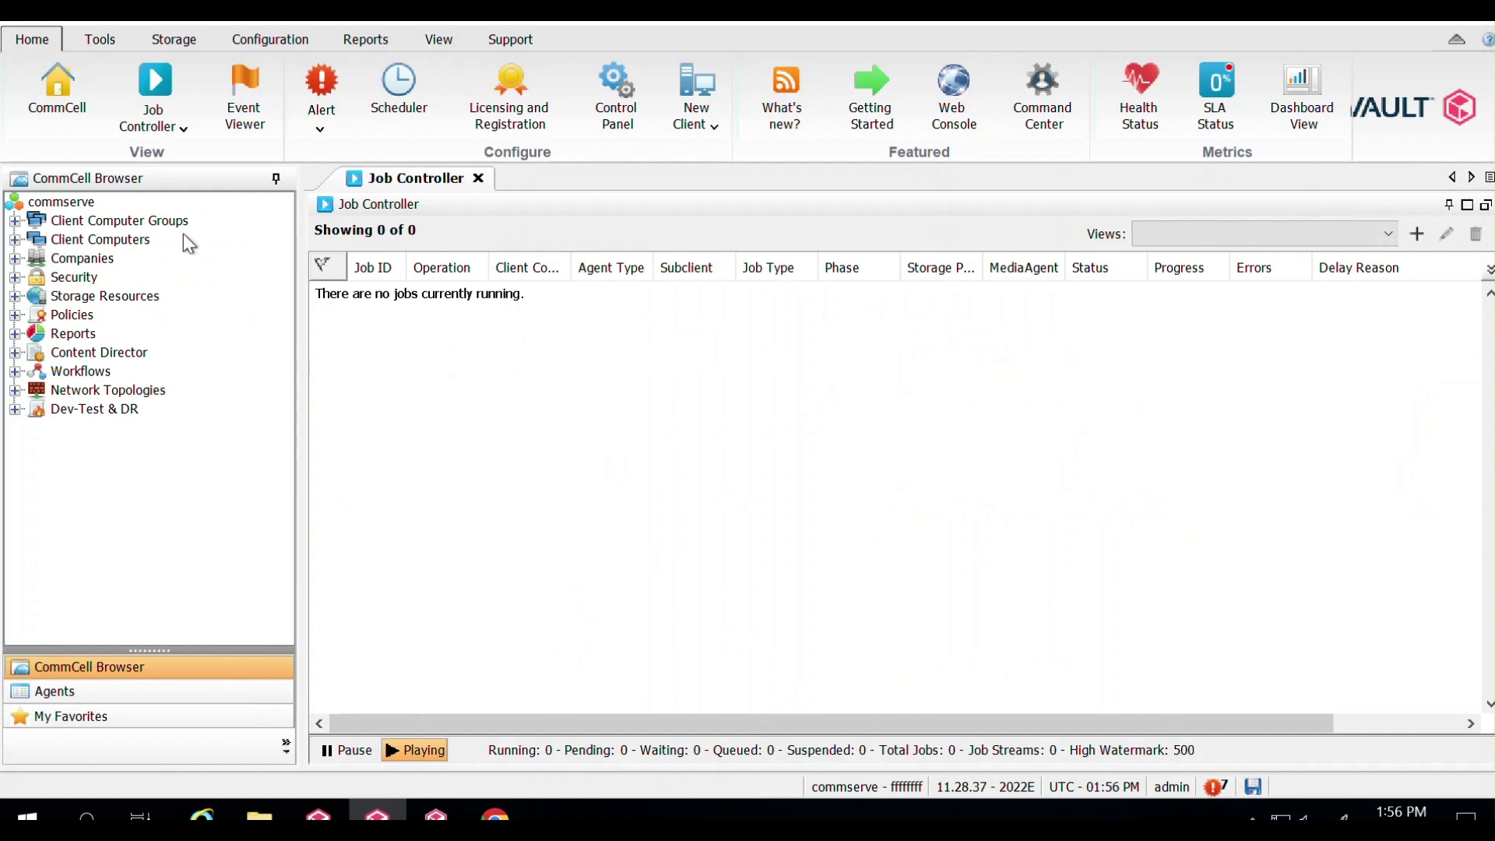
click(612, 118)
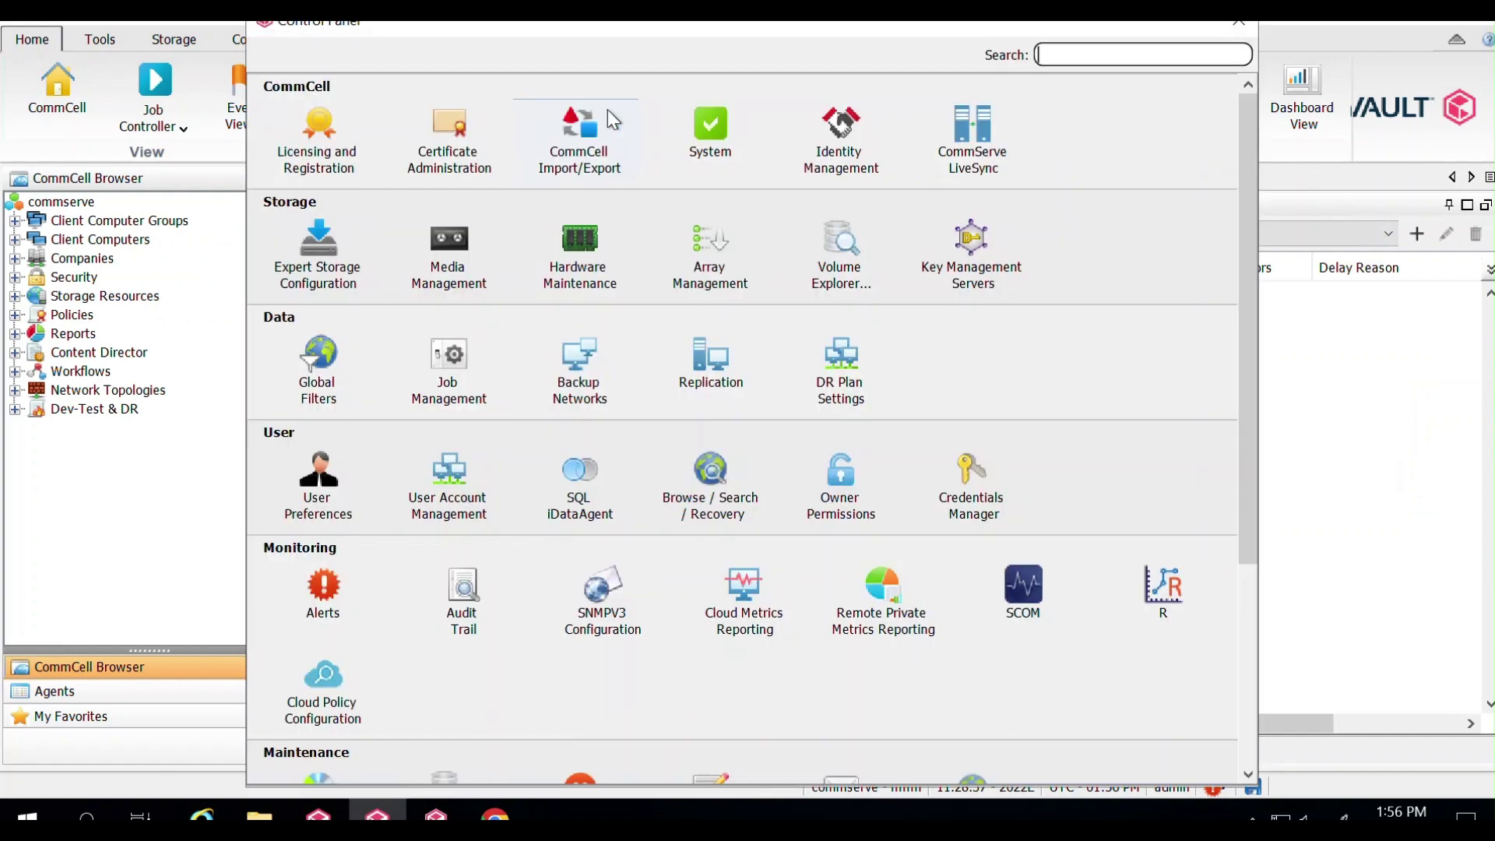
click(710, 133)
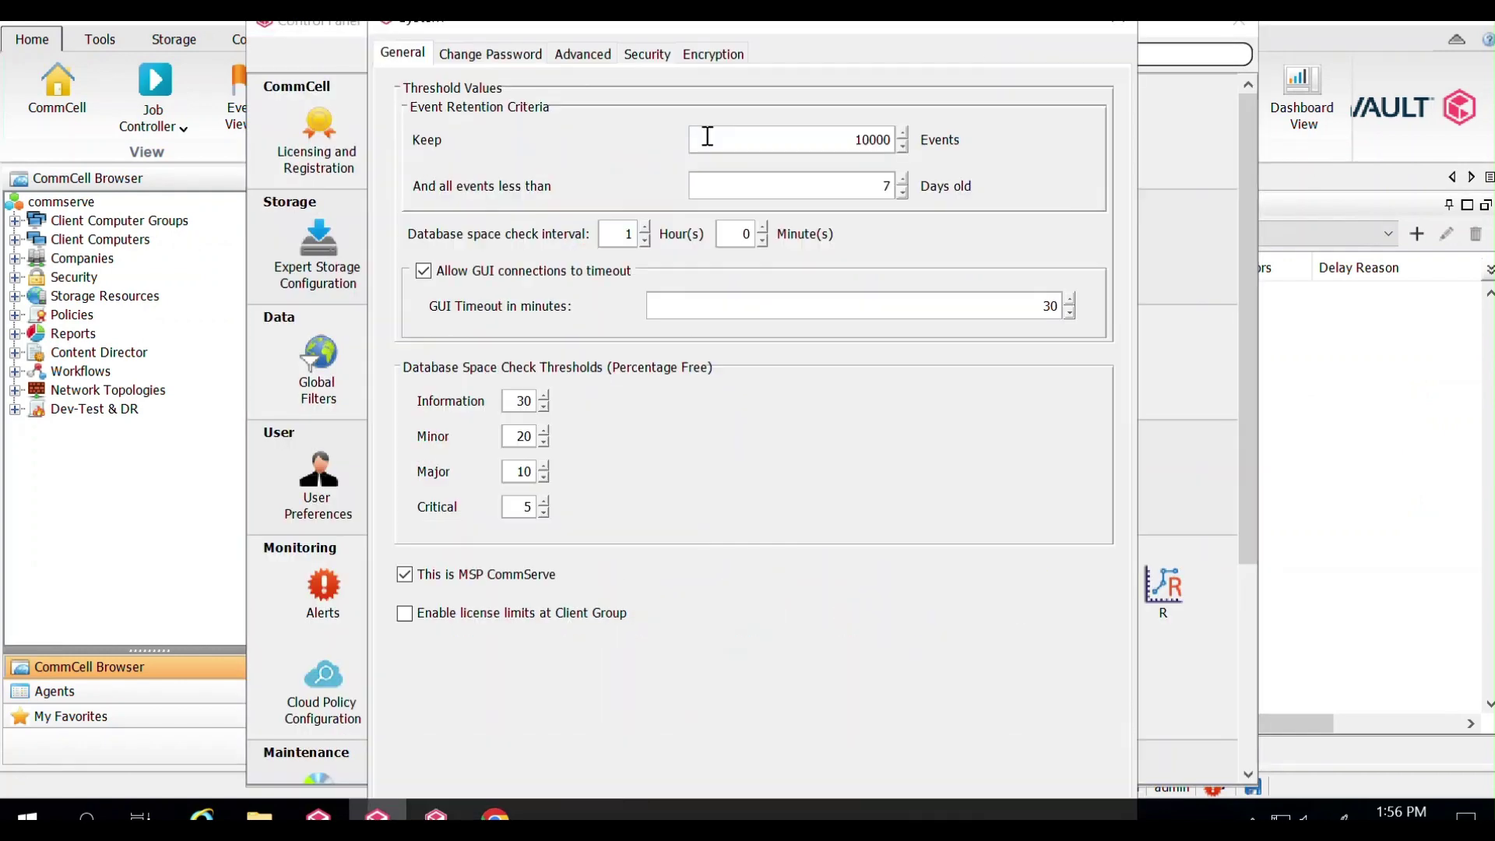
click(646, 56)
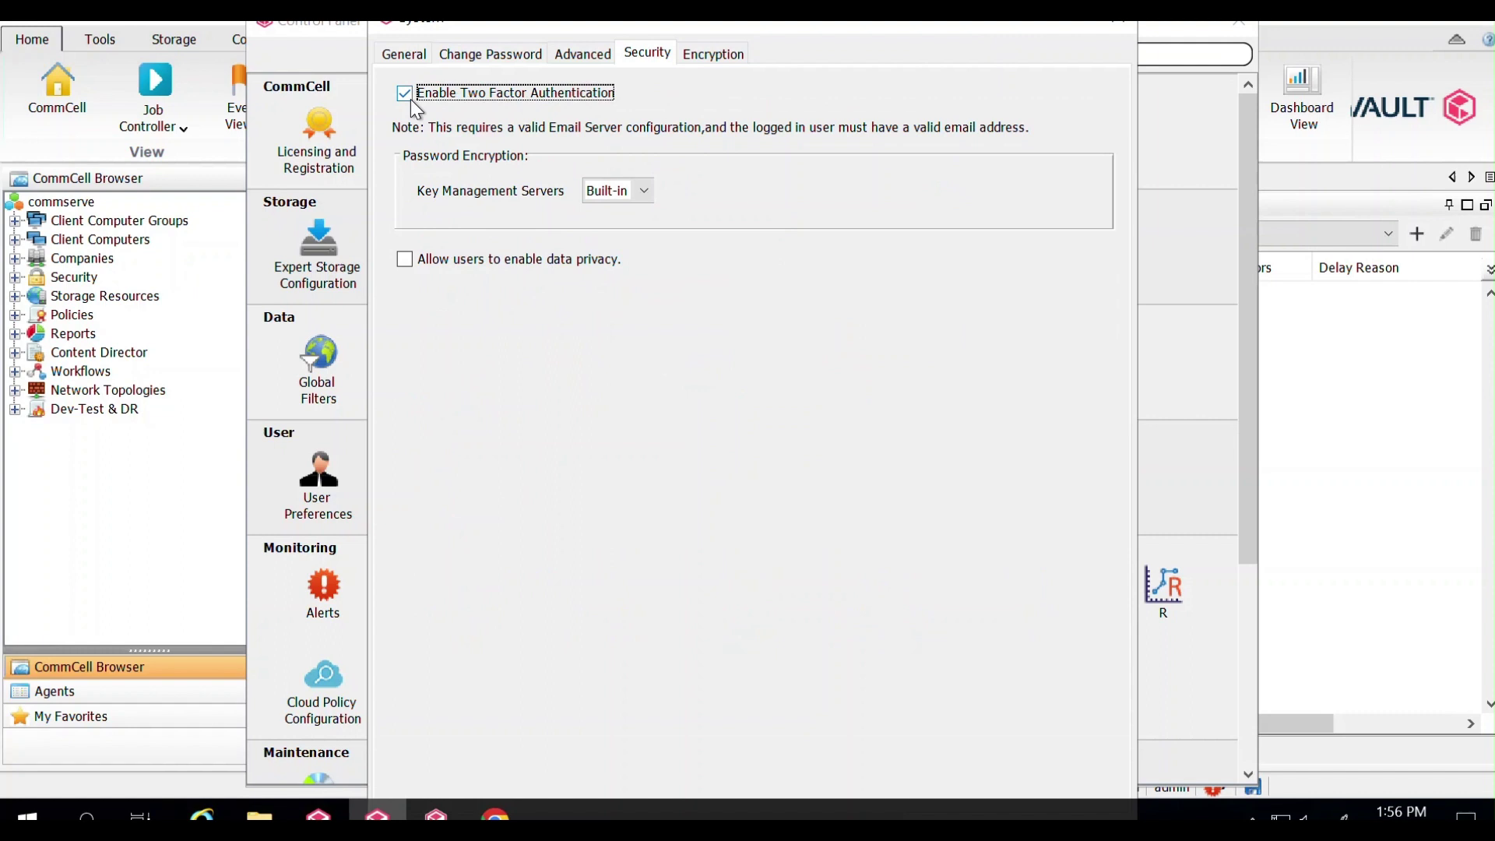
Close the System and Control Panel dialogs and return to Command Center in the browser.
mouse_move(496, 814)
click(1118, 27)
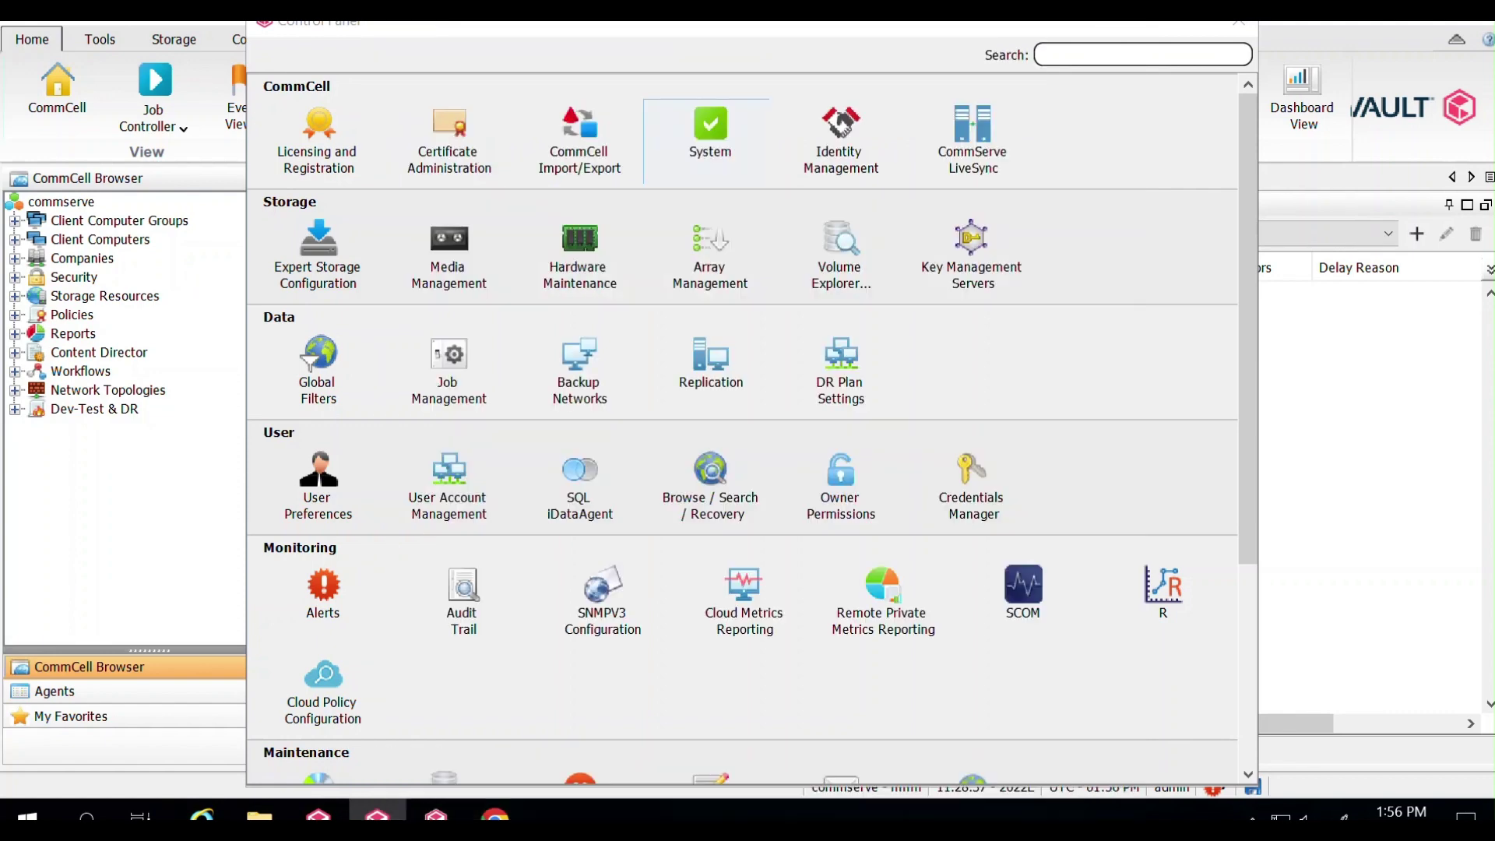
click(1239, 23)
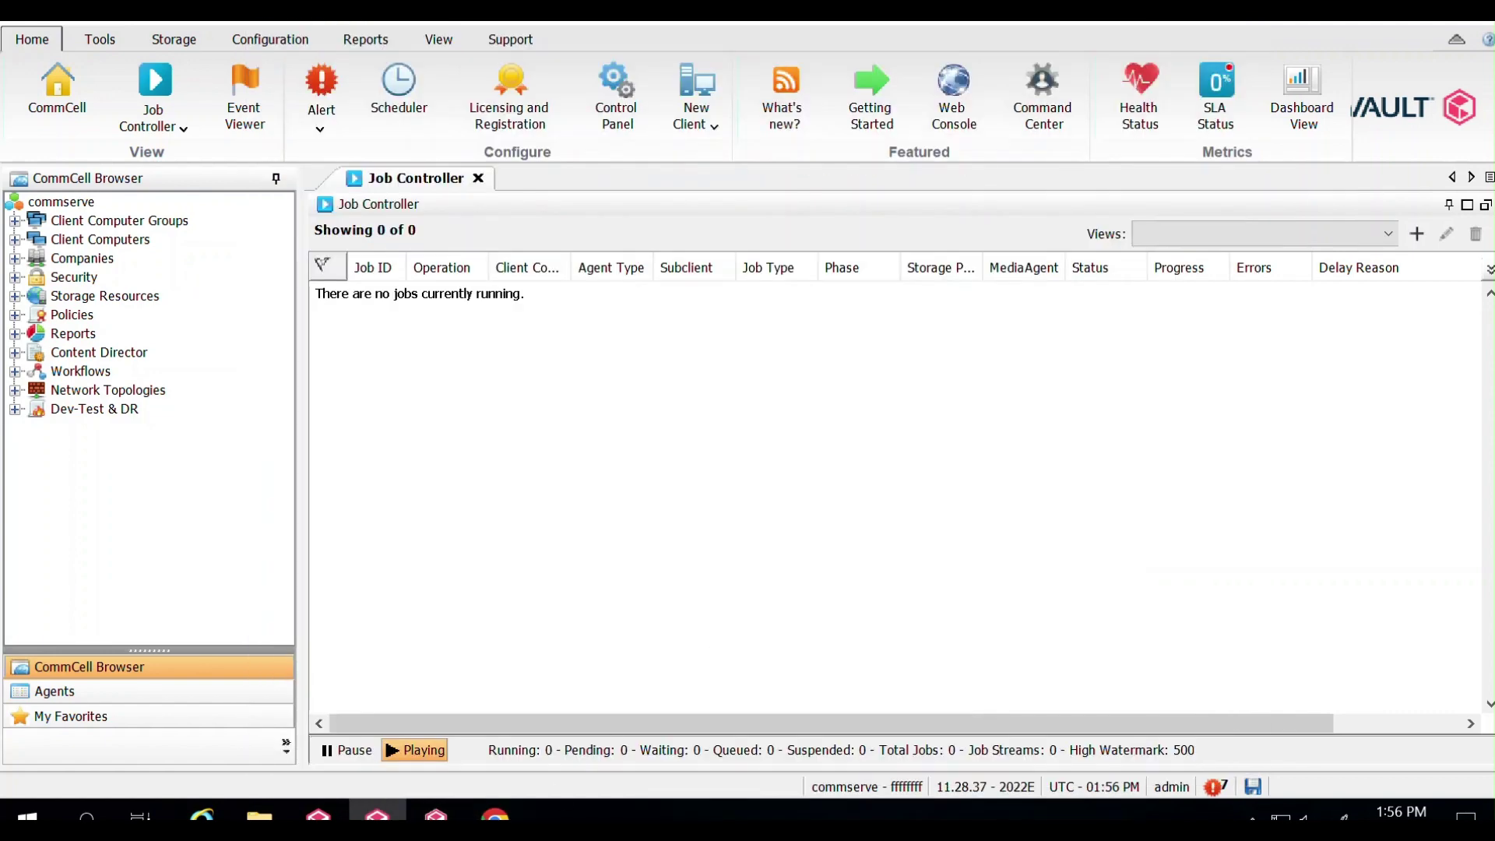
click(496, 815)
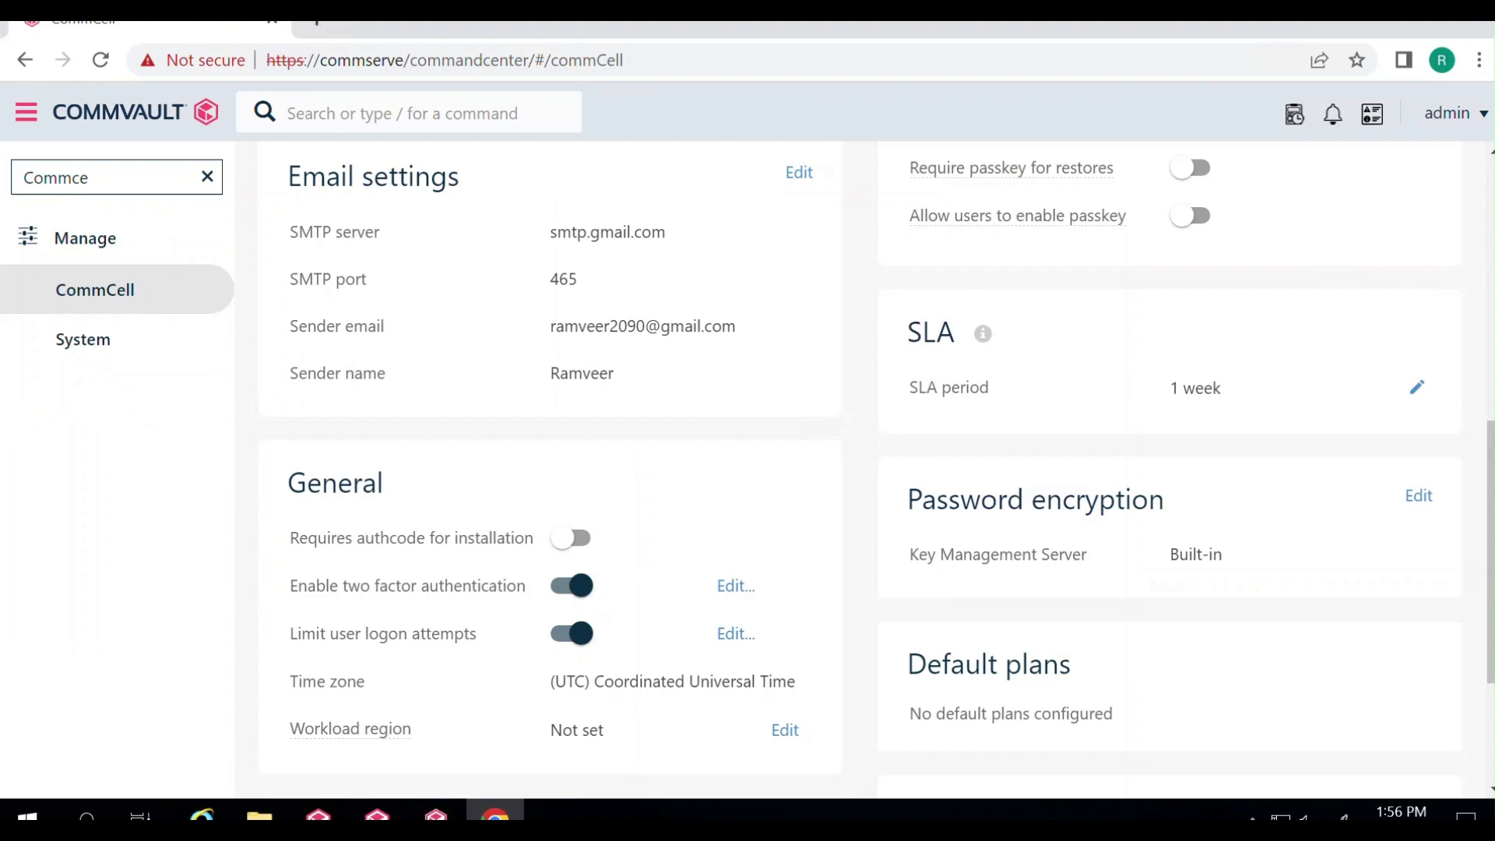
Scroll to the top of the CommCell page and log out from the admin account menu.
scroll(860, 467, up, 8)
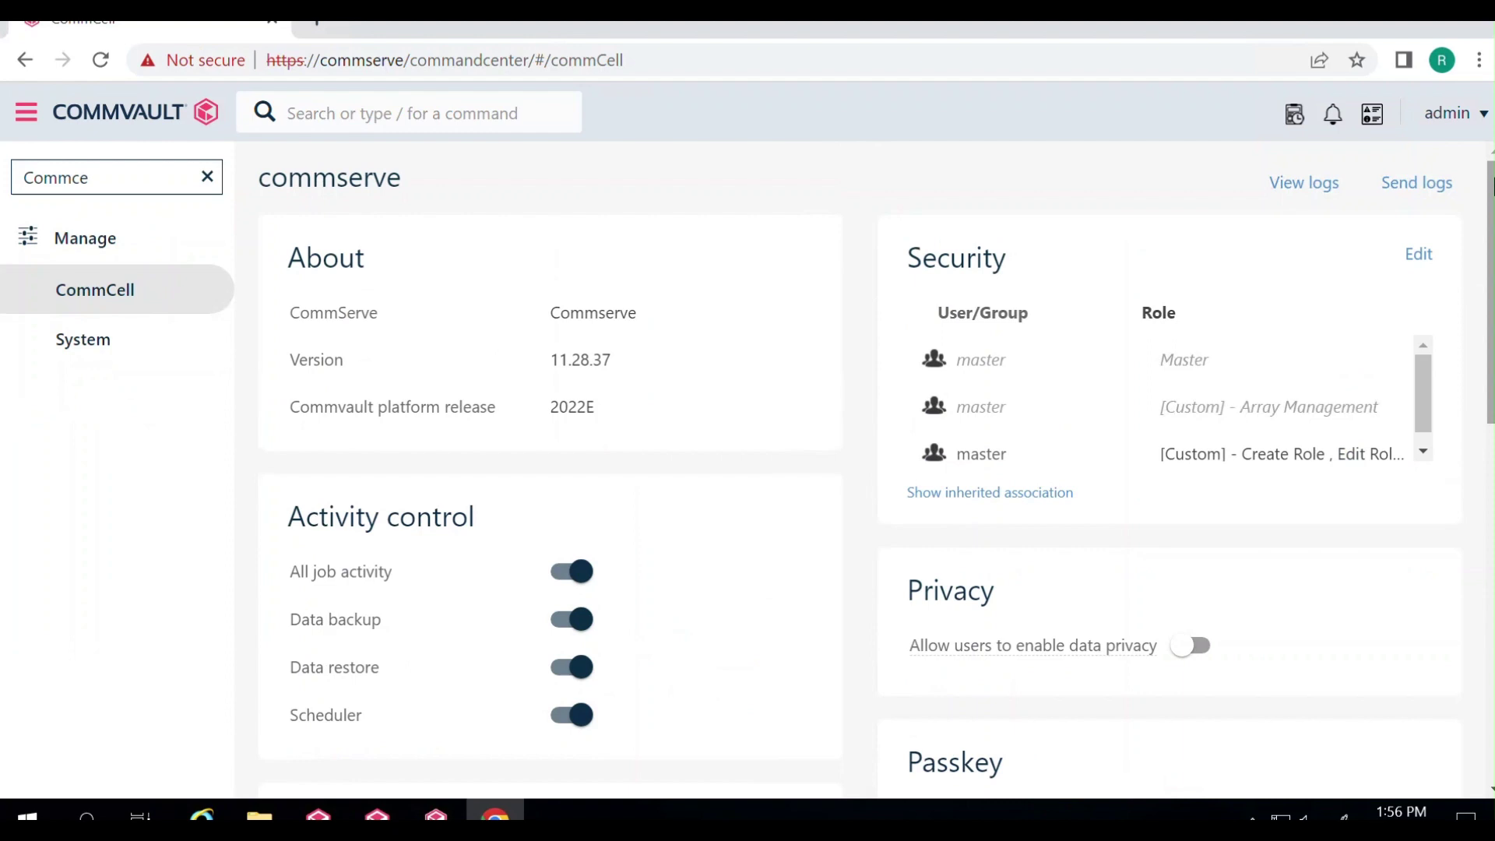
click(1450, 122)
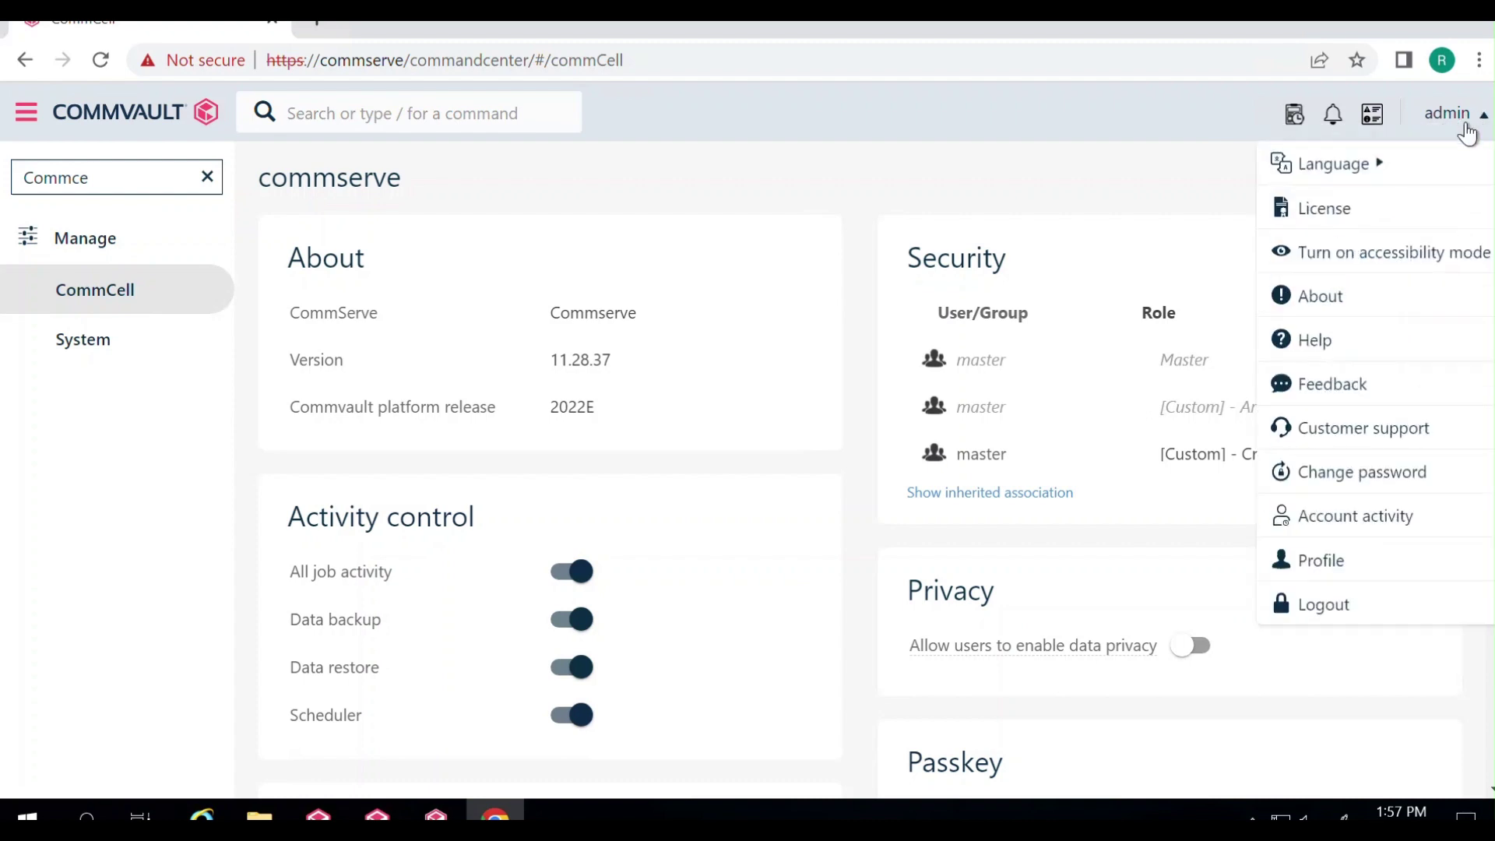
click(1326, 607)
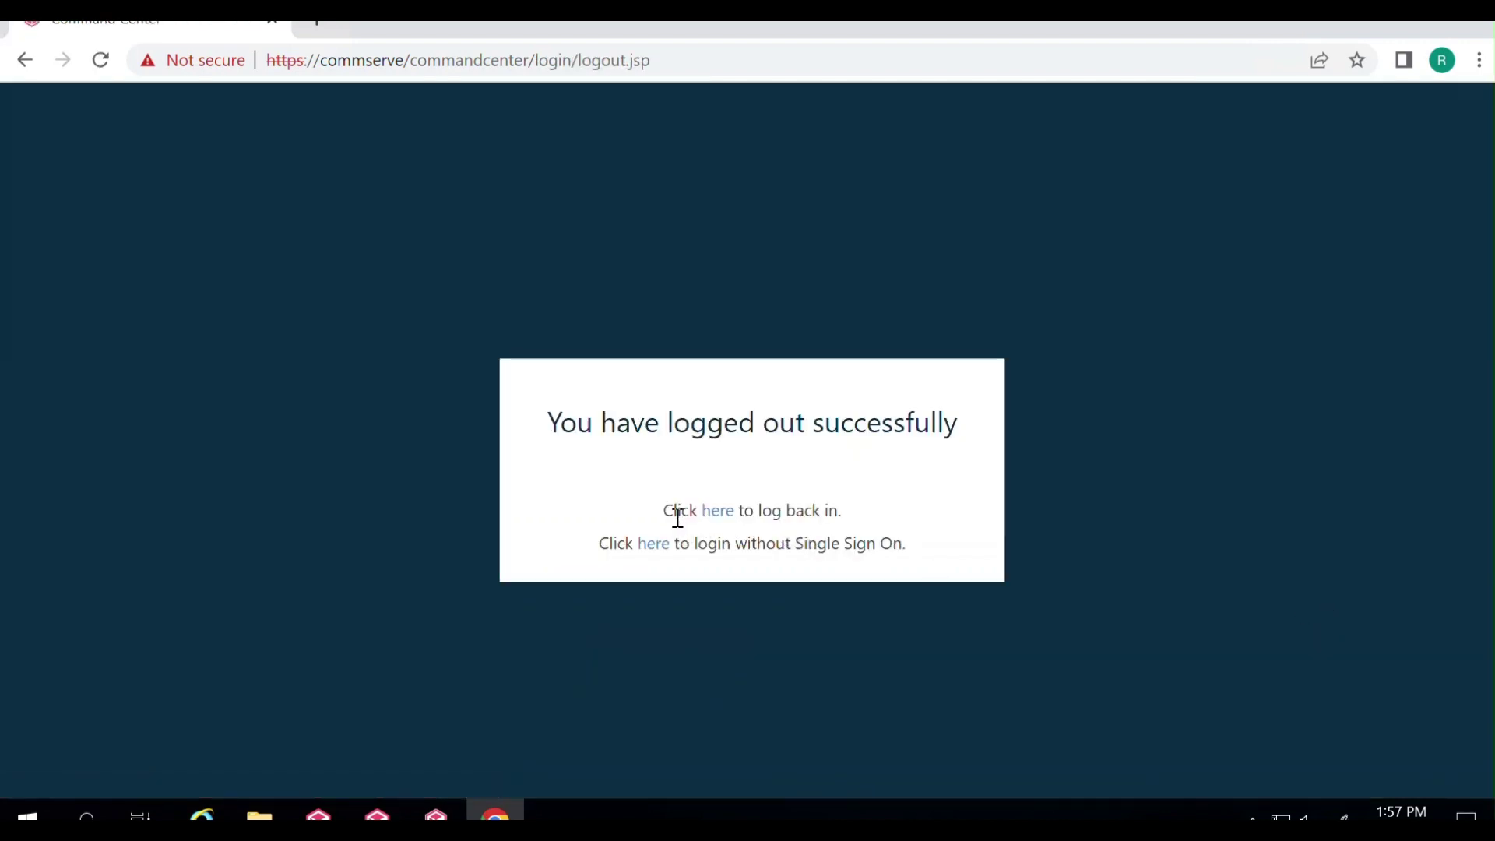
Return to the login page and sign in with username admin and the account password.
click(721, 520)
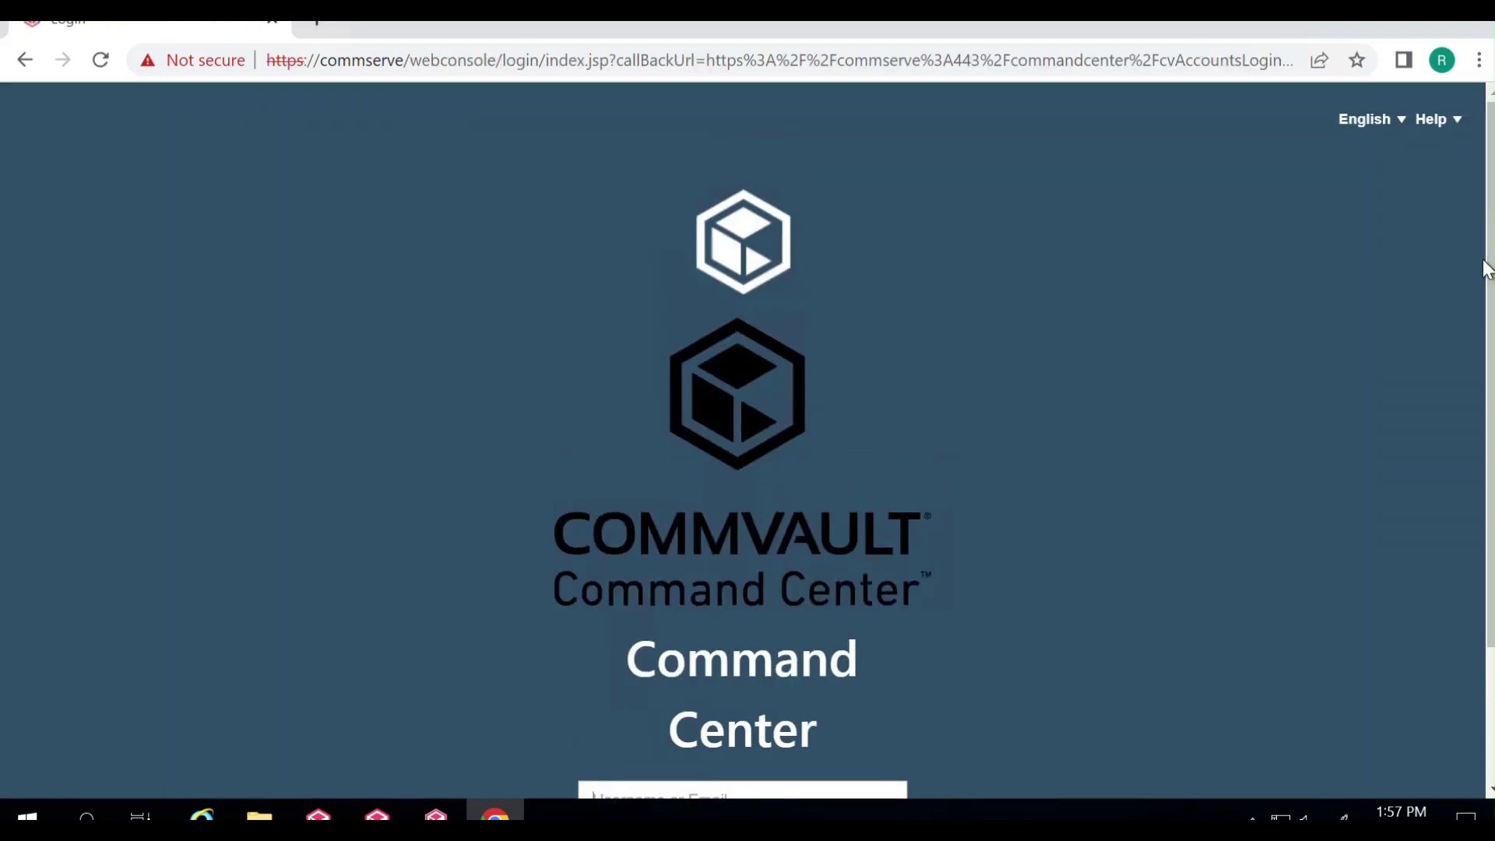
scroll(748, 437, down, 3)
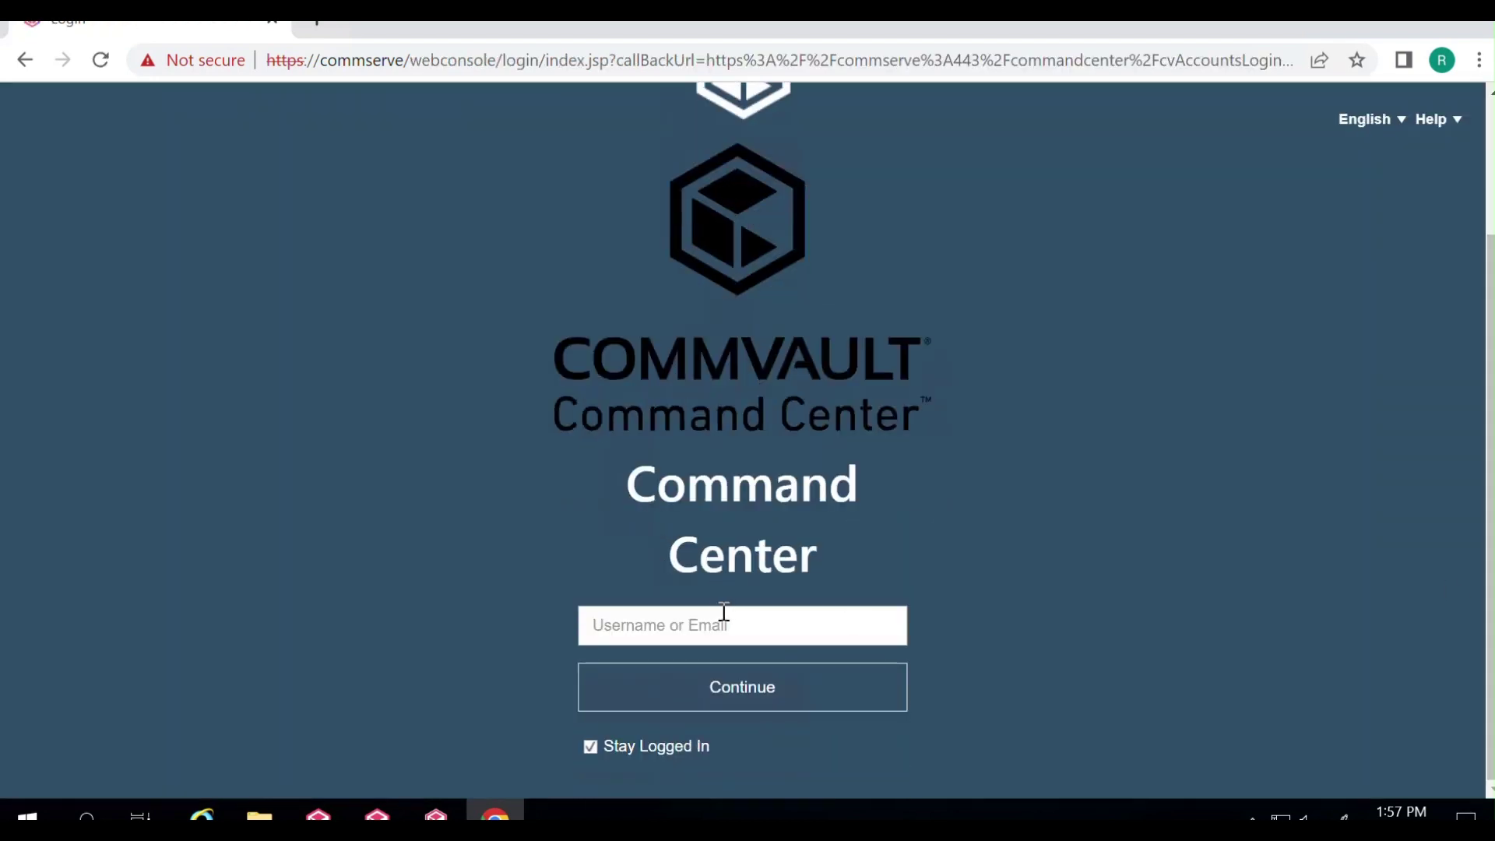
text(admin)
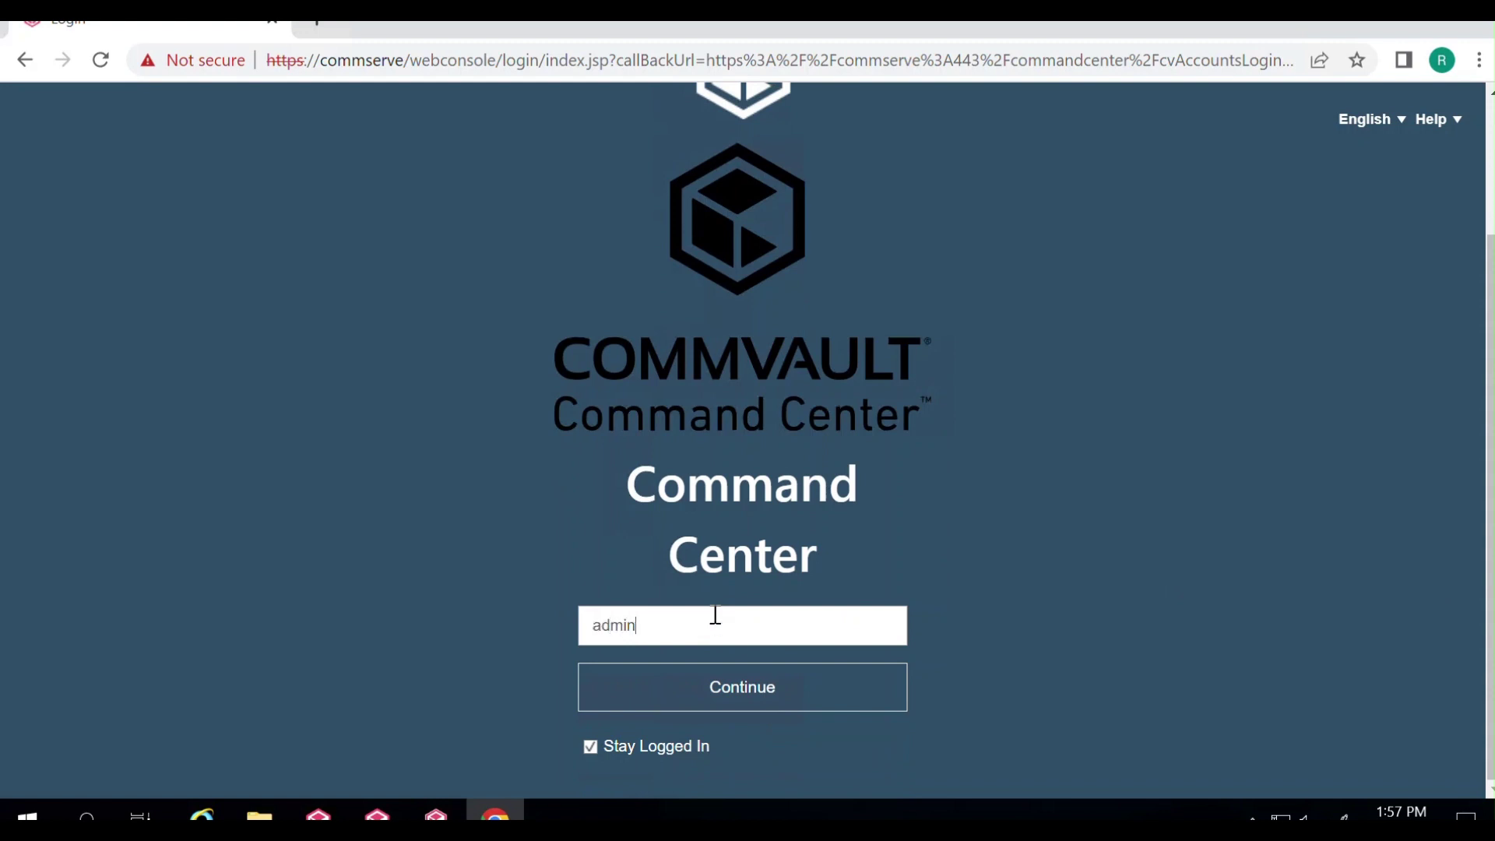
key(Return)
text(********)
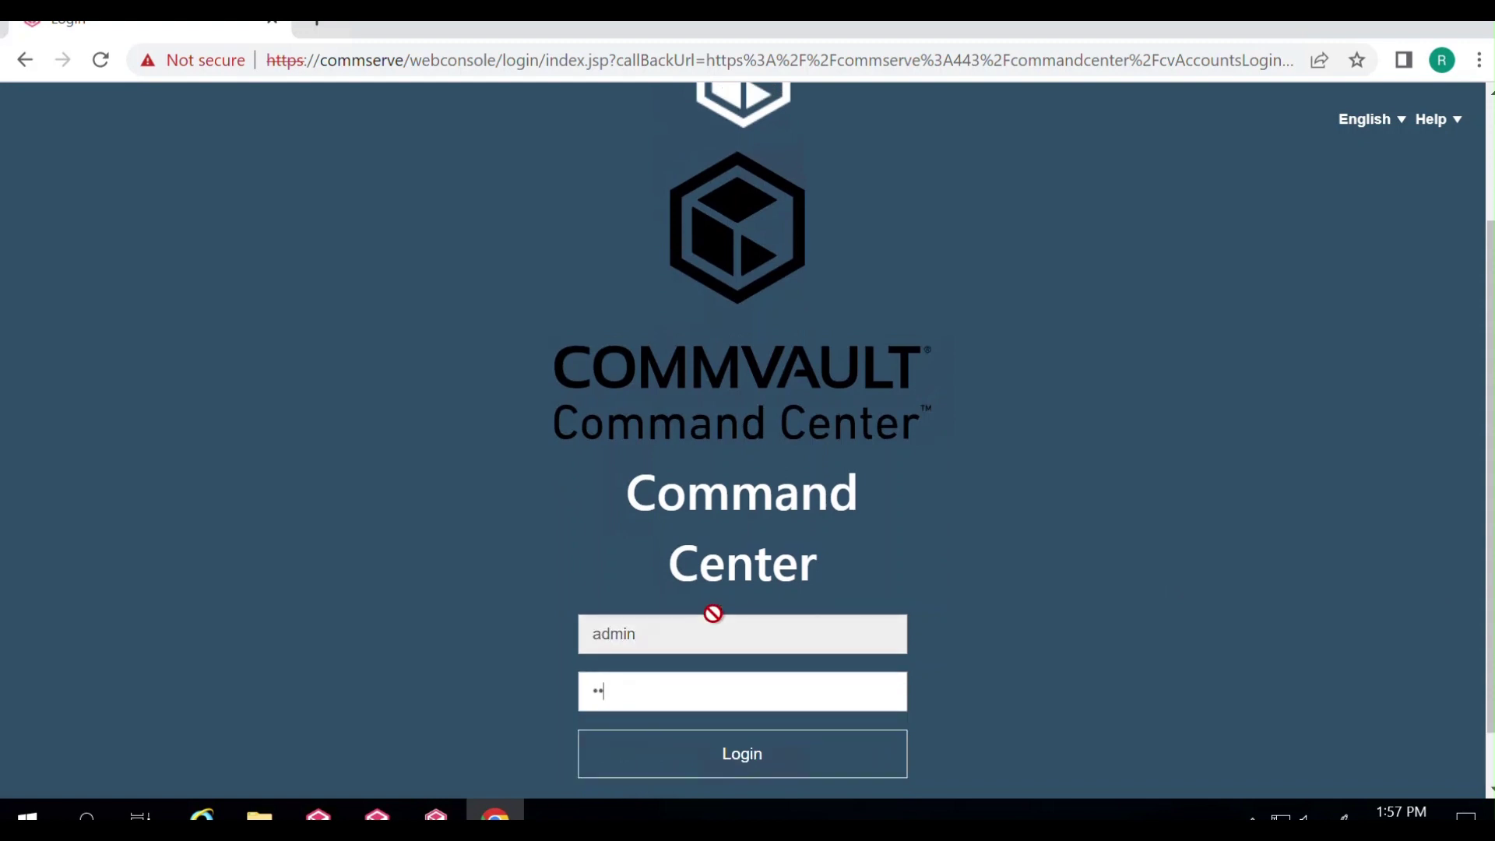
text(***)
key(Return)
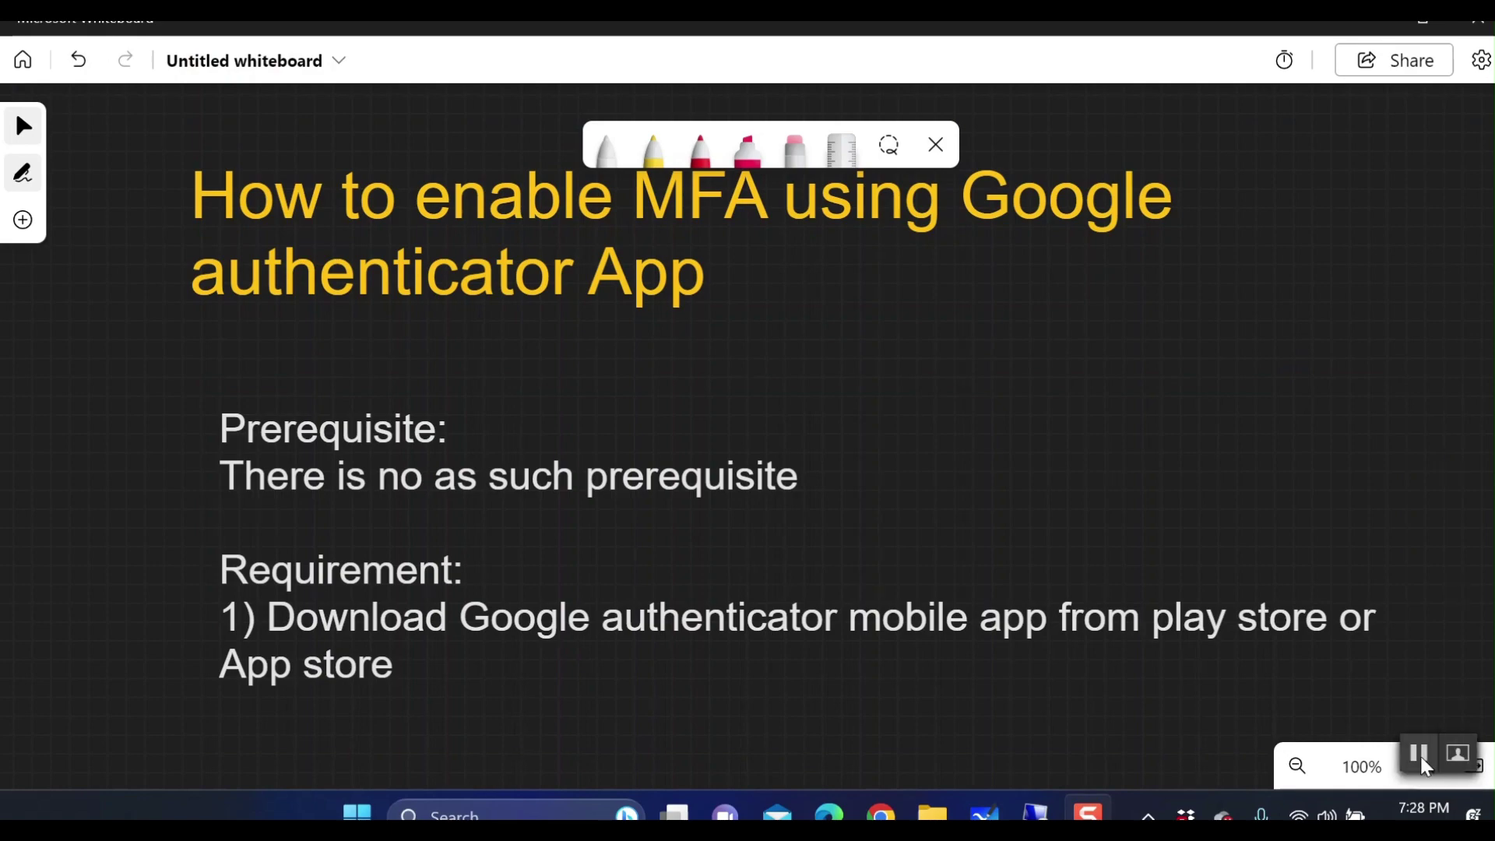
Open Google Authenticator on the iPhone and start scanning a QR code to add an account.
click(1419, 755)
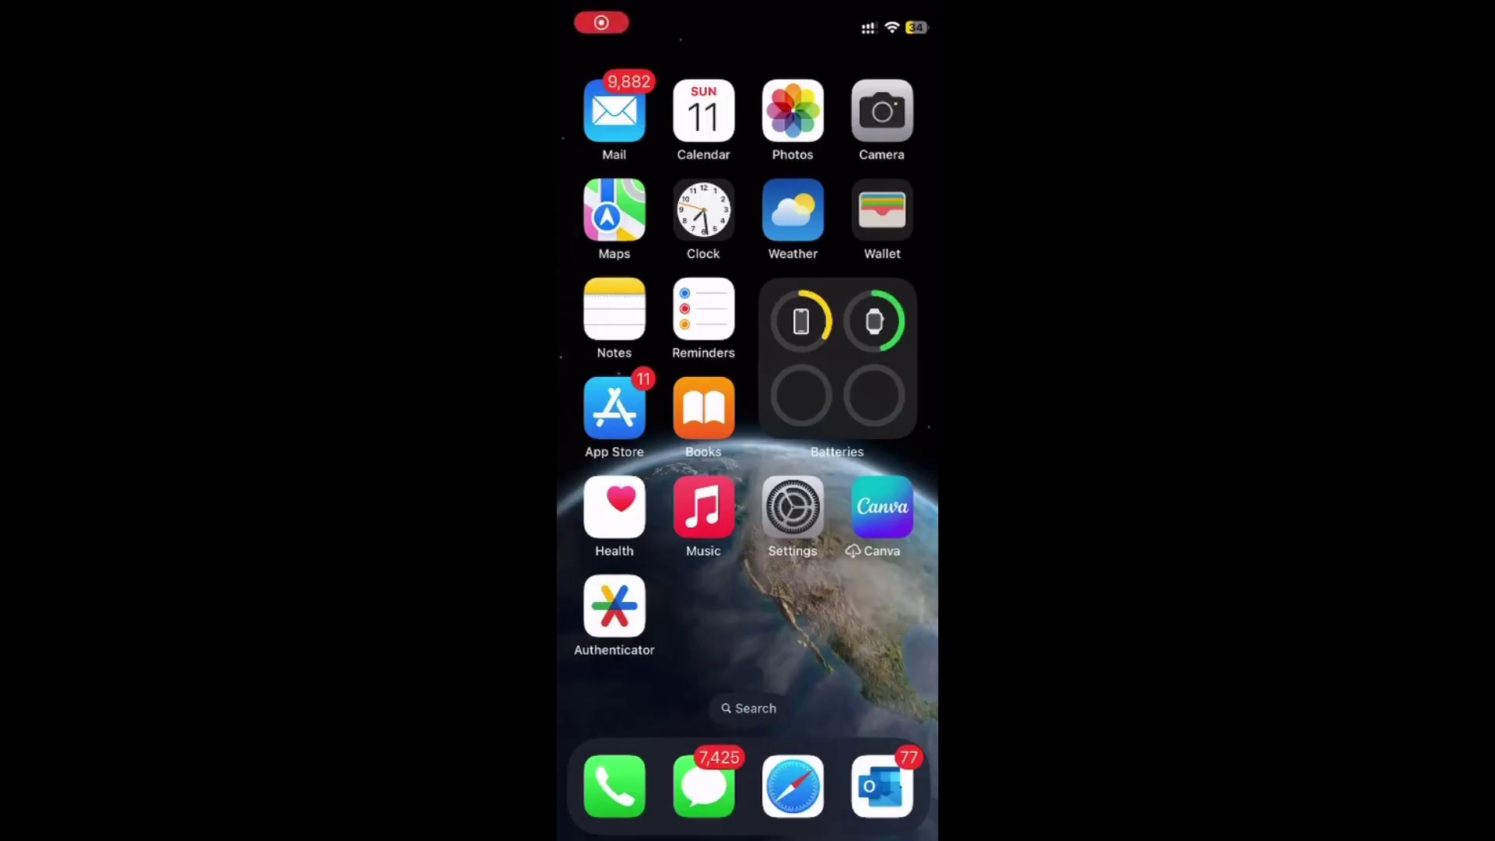
click(615, 606)
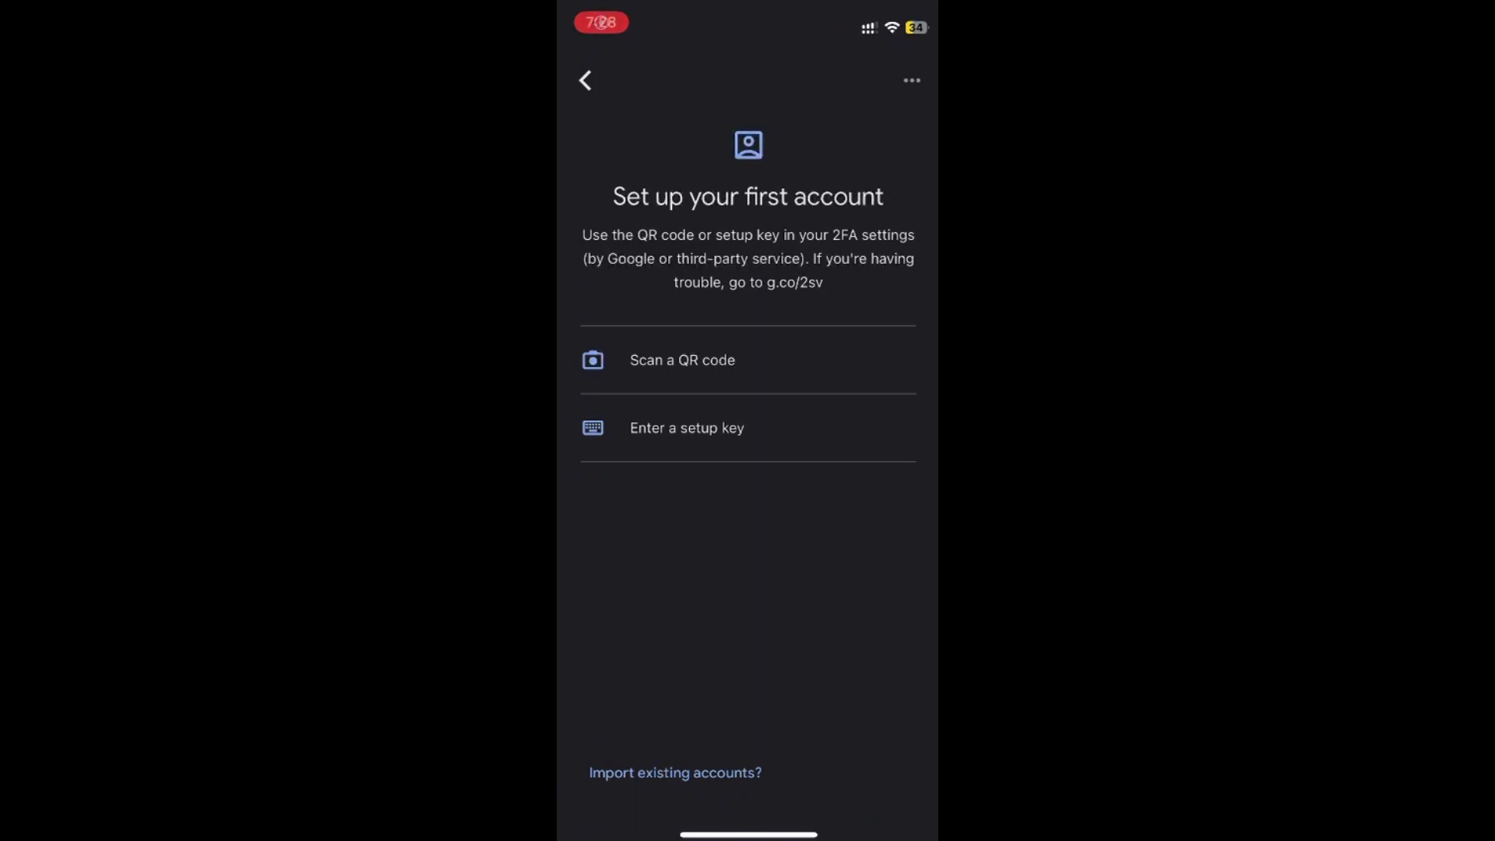
click(682, 360)
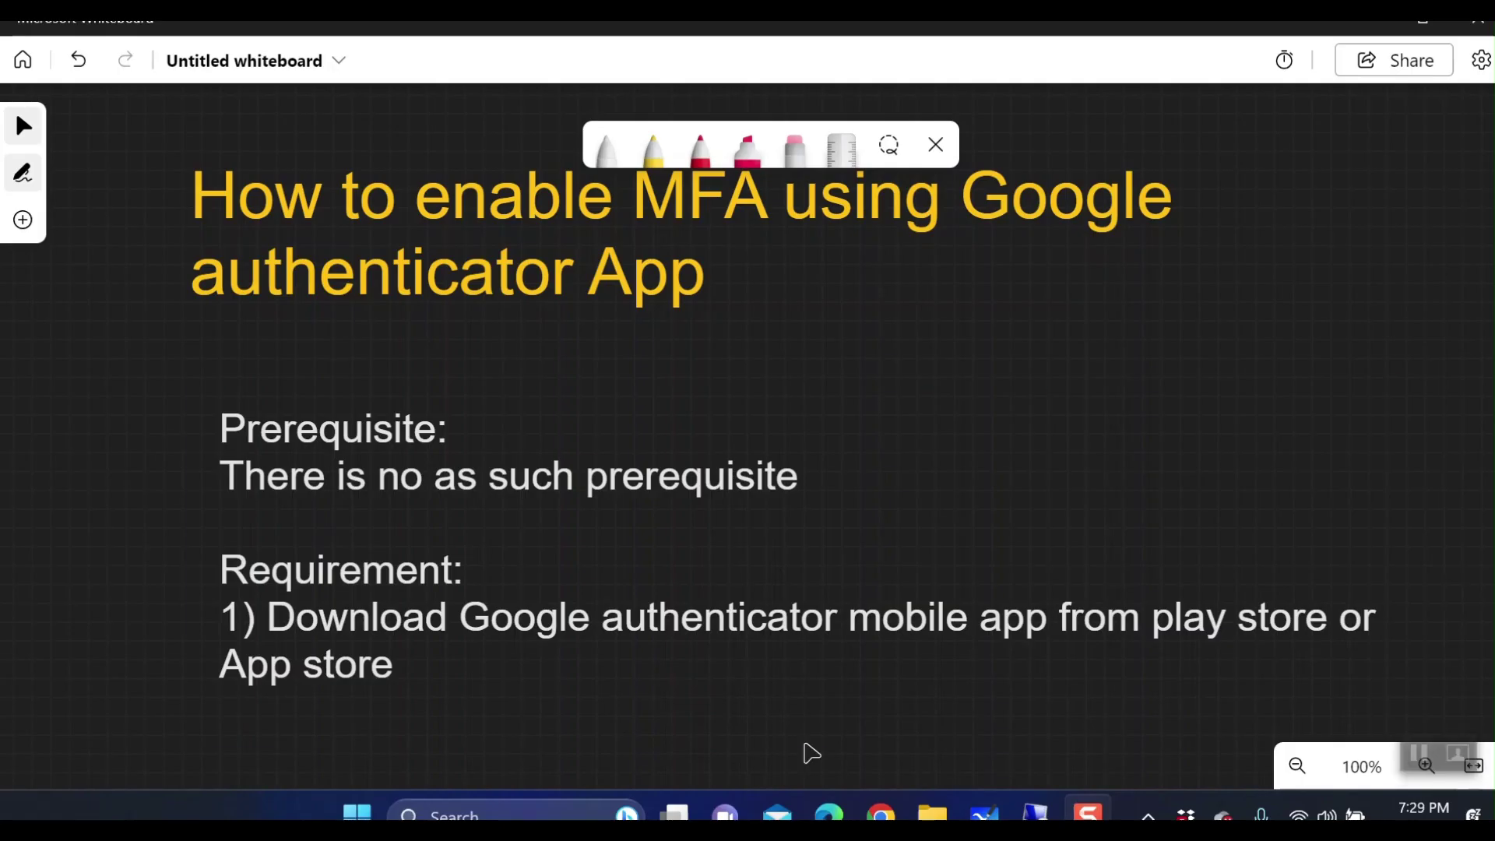
Return to the remote session and scroll to the registration page's QR code and manual setup details.
click(1027, 811)
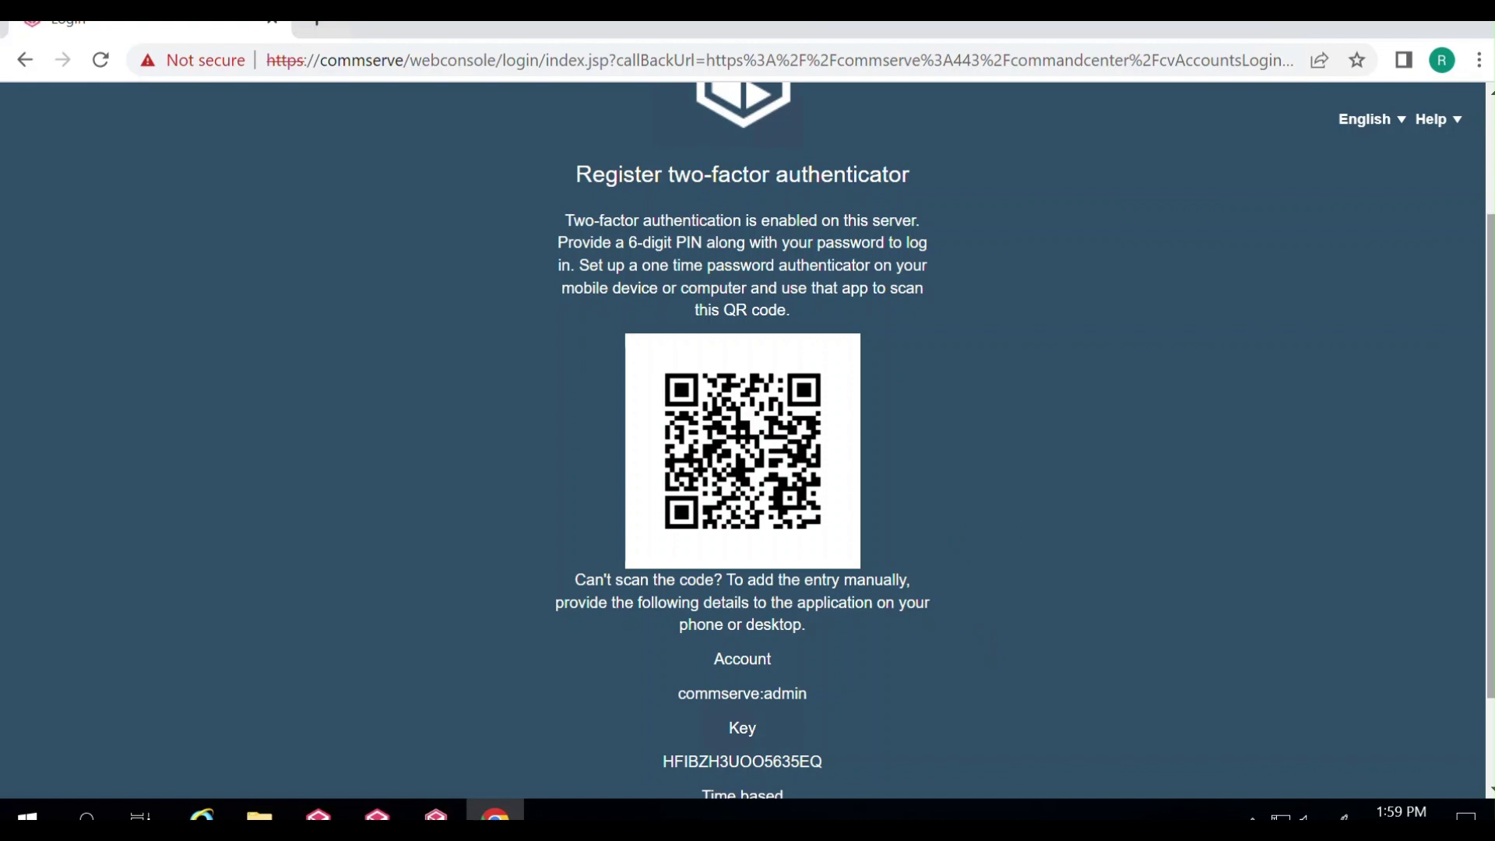
scroll(1025, 523, down, 2)
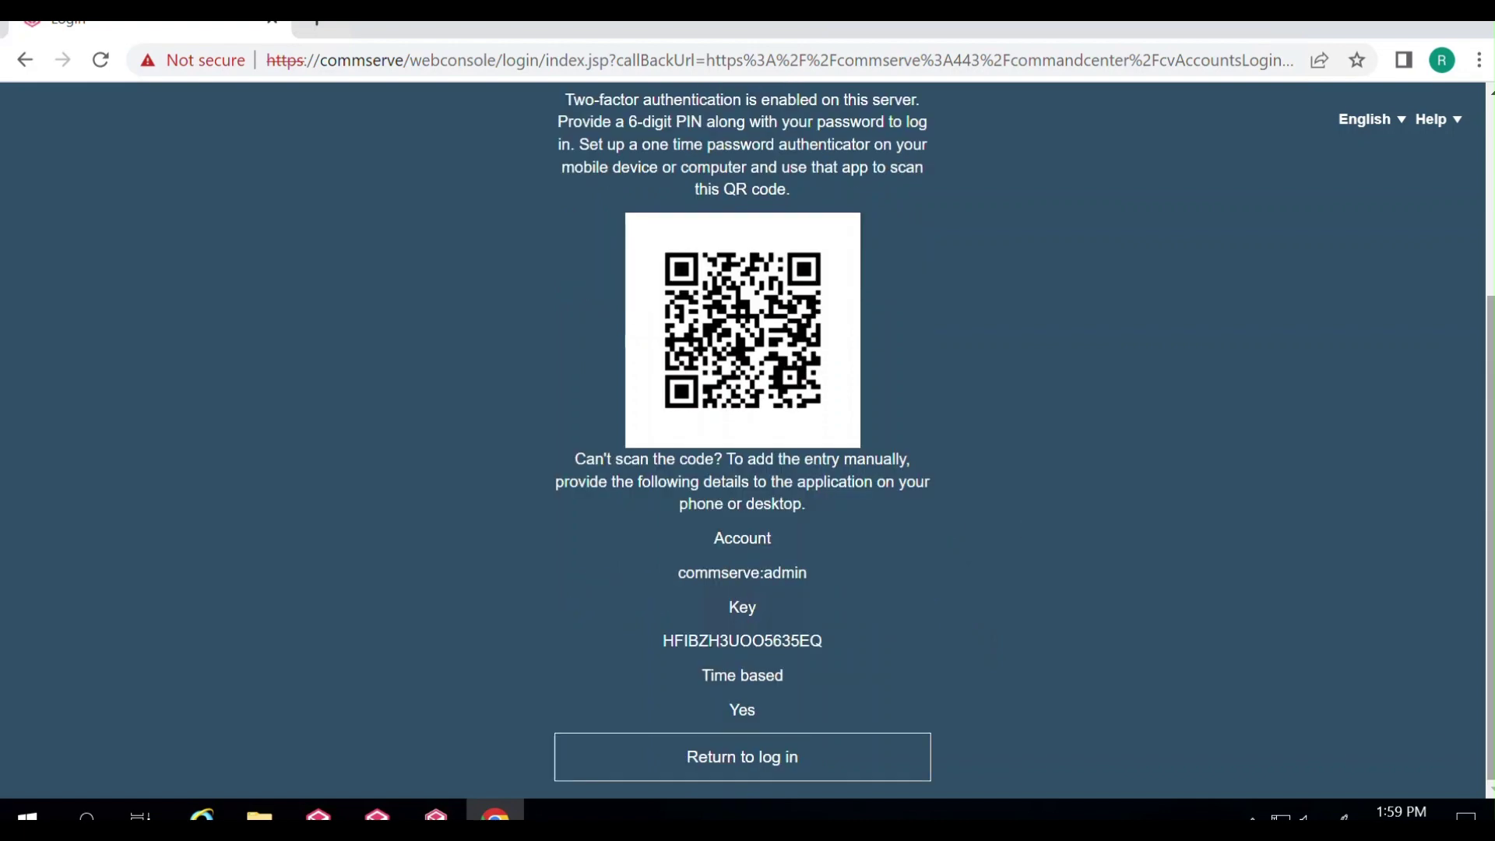
Go back to the login page and submit the username, mistyped as 'admi'.
click(724, 760)
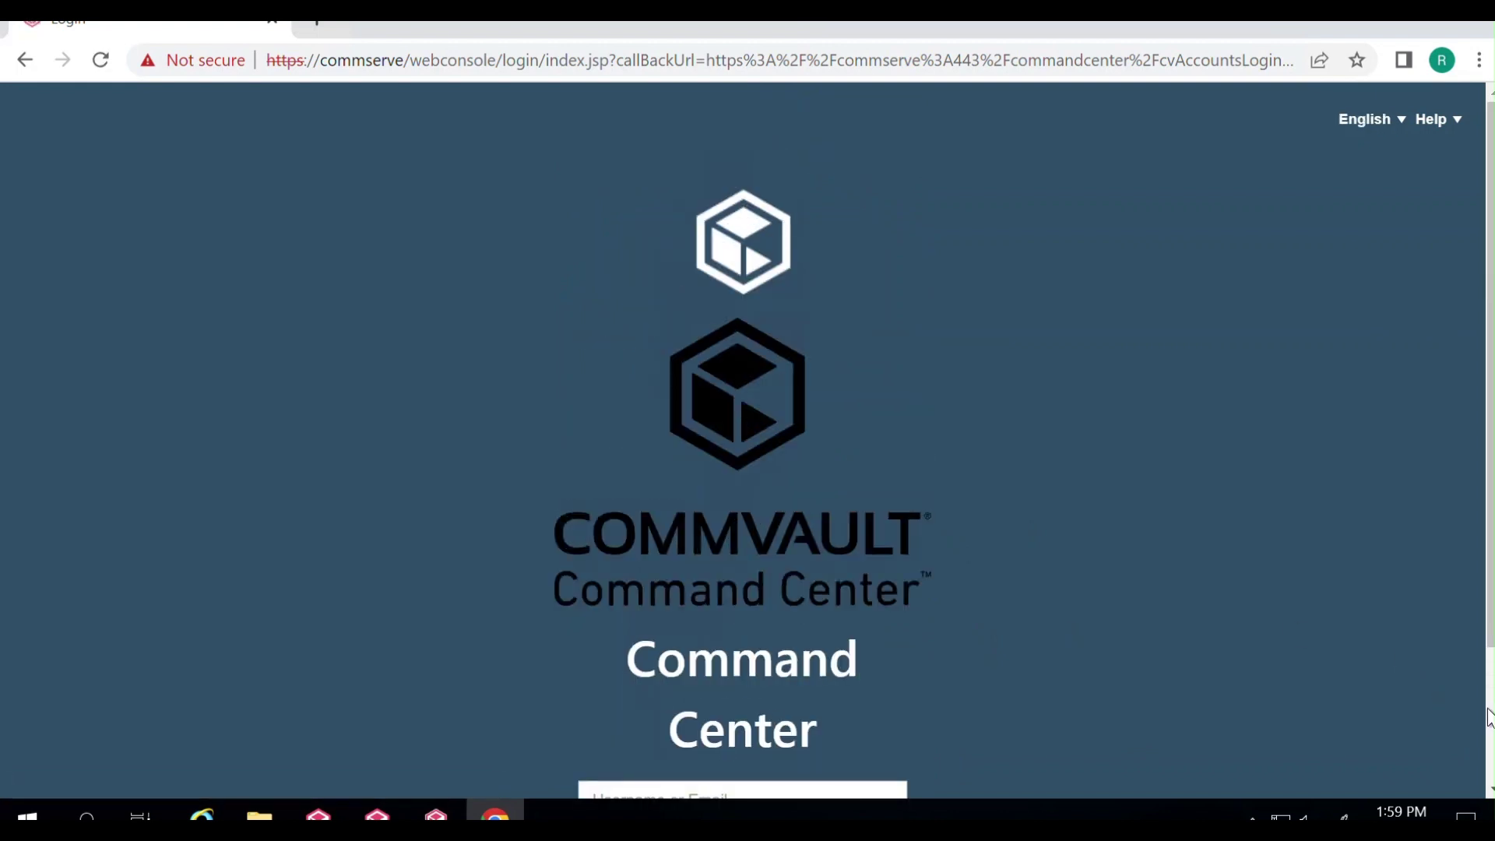
scroll(933, 690, down, 3)
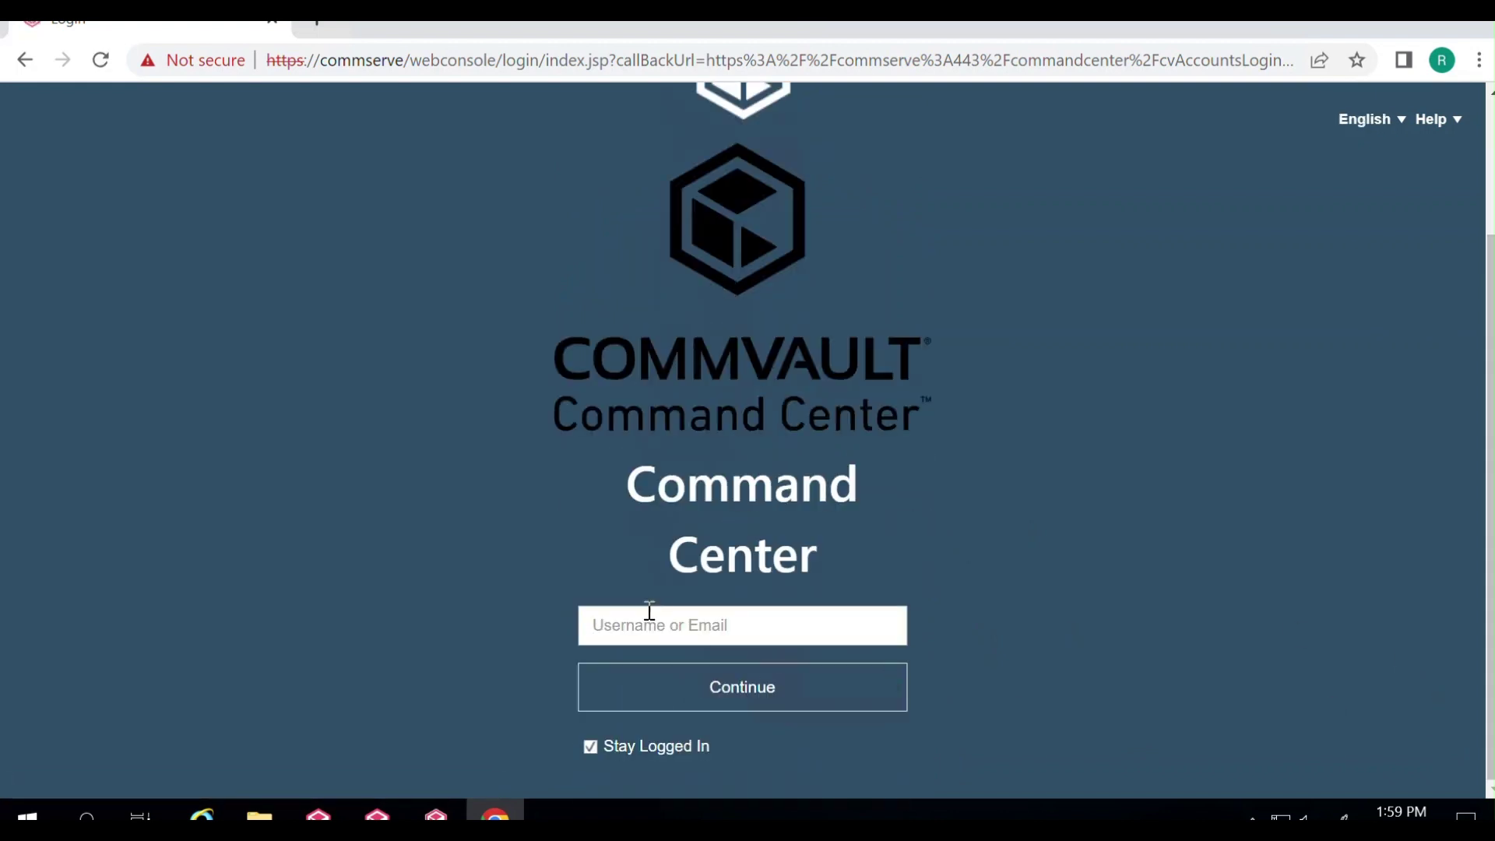
text(admi)
key(Return)
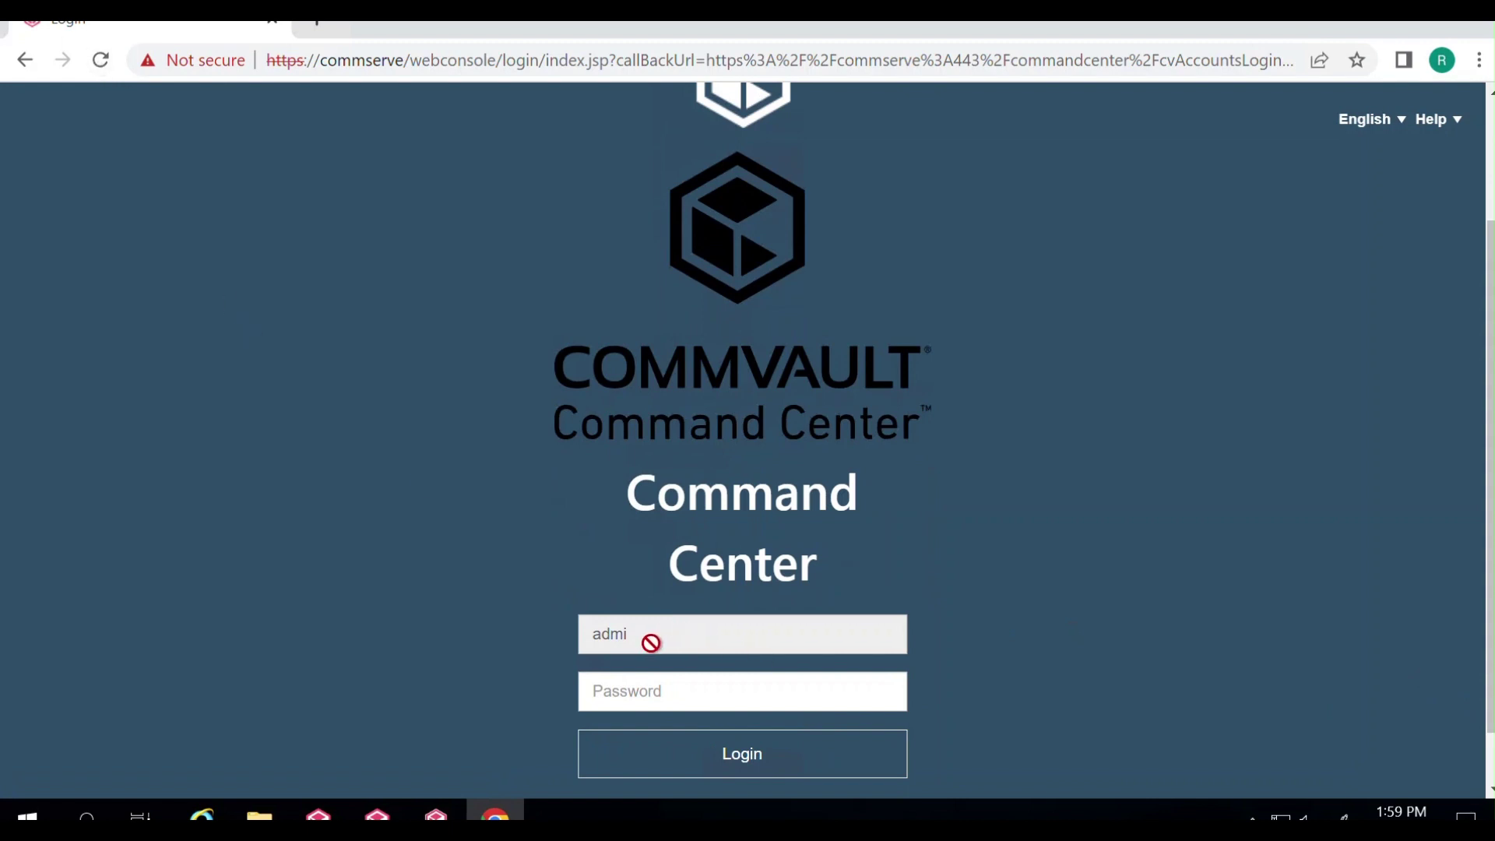
Reload the login page, submit username admin, and begin entering the account password.
click(109, 70)
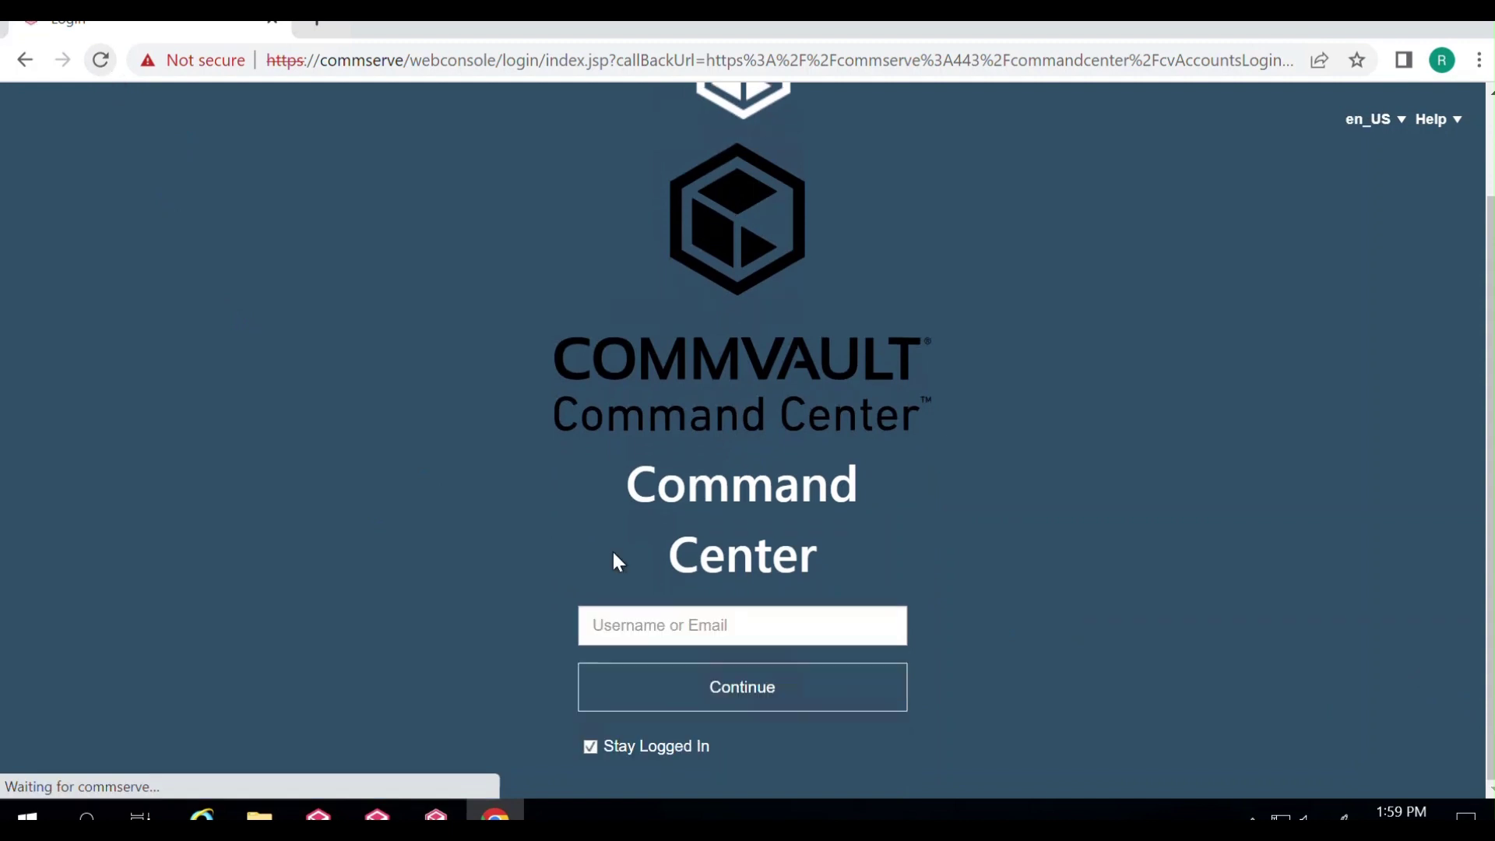
click(686, 689)
text(admin)
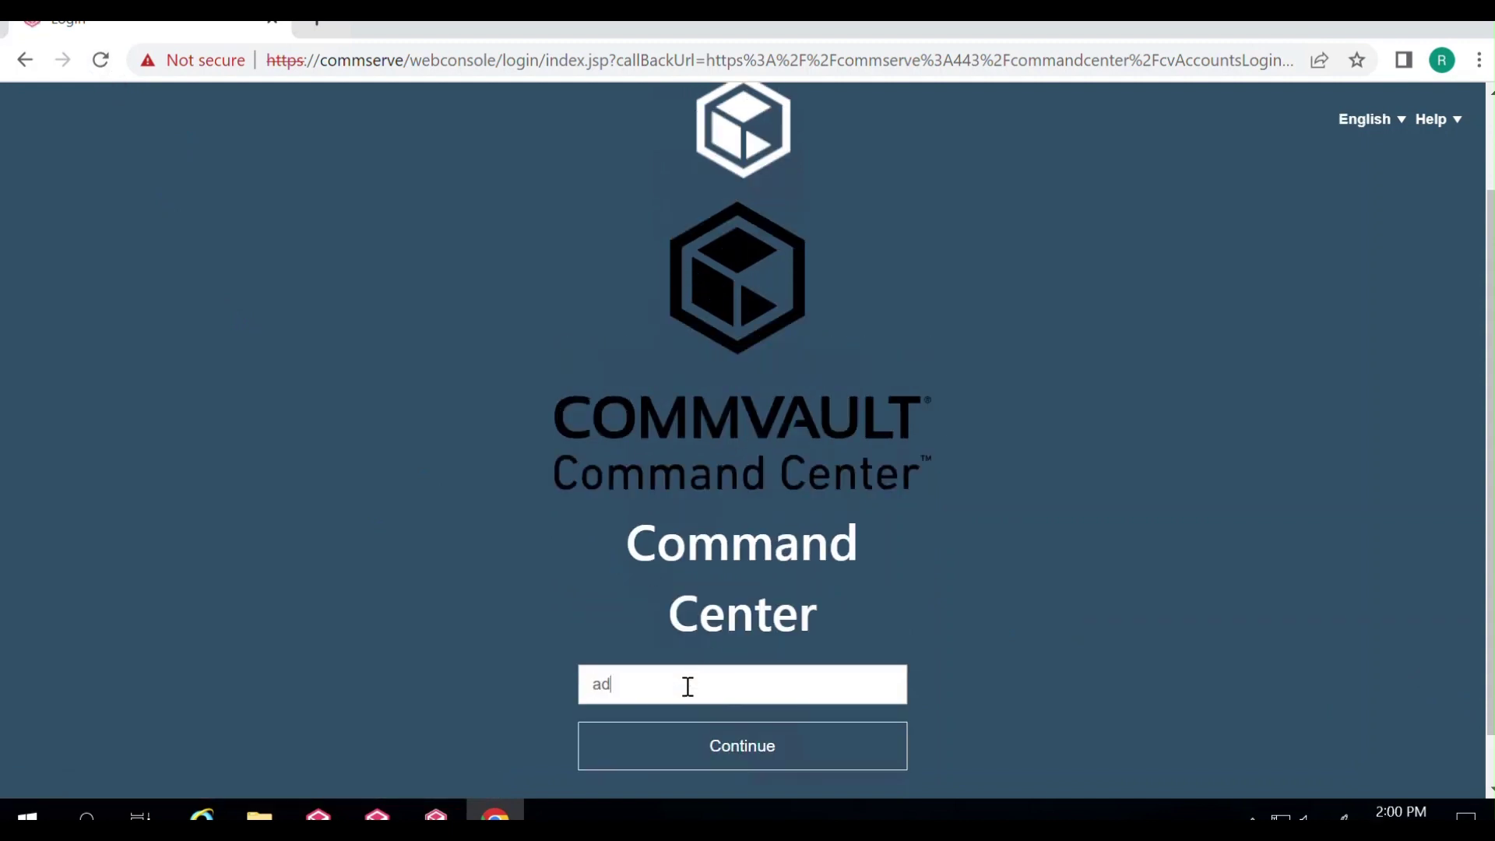
key(Return)
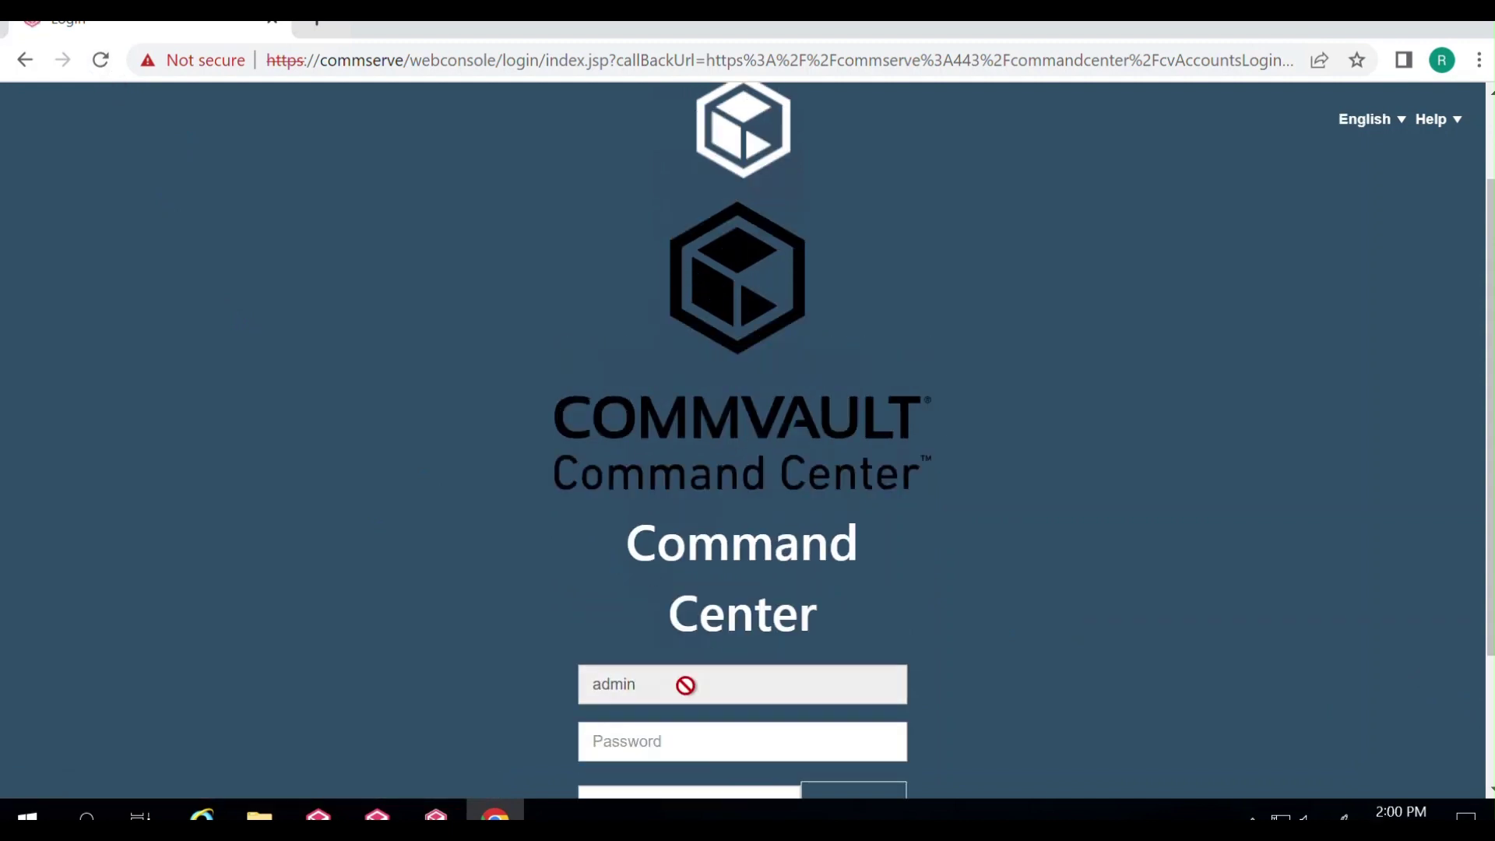
scroll(883, 627, down, 2)
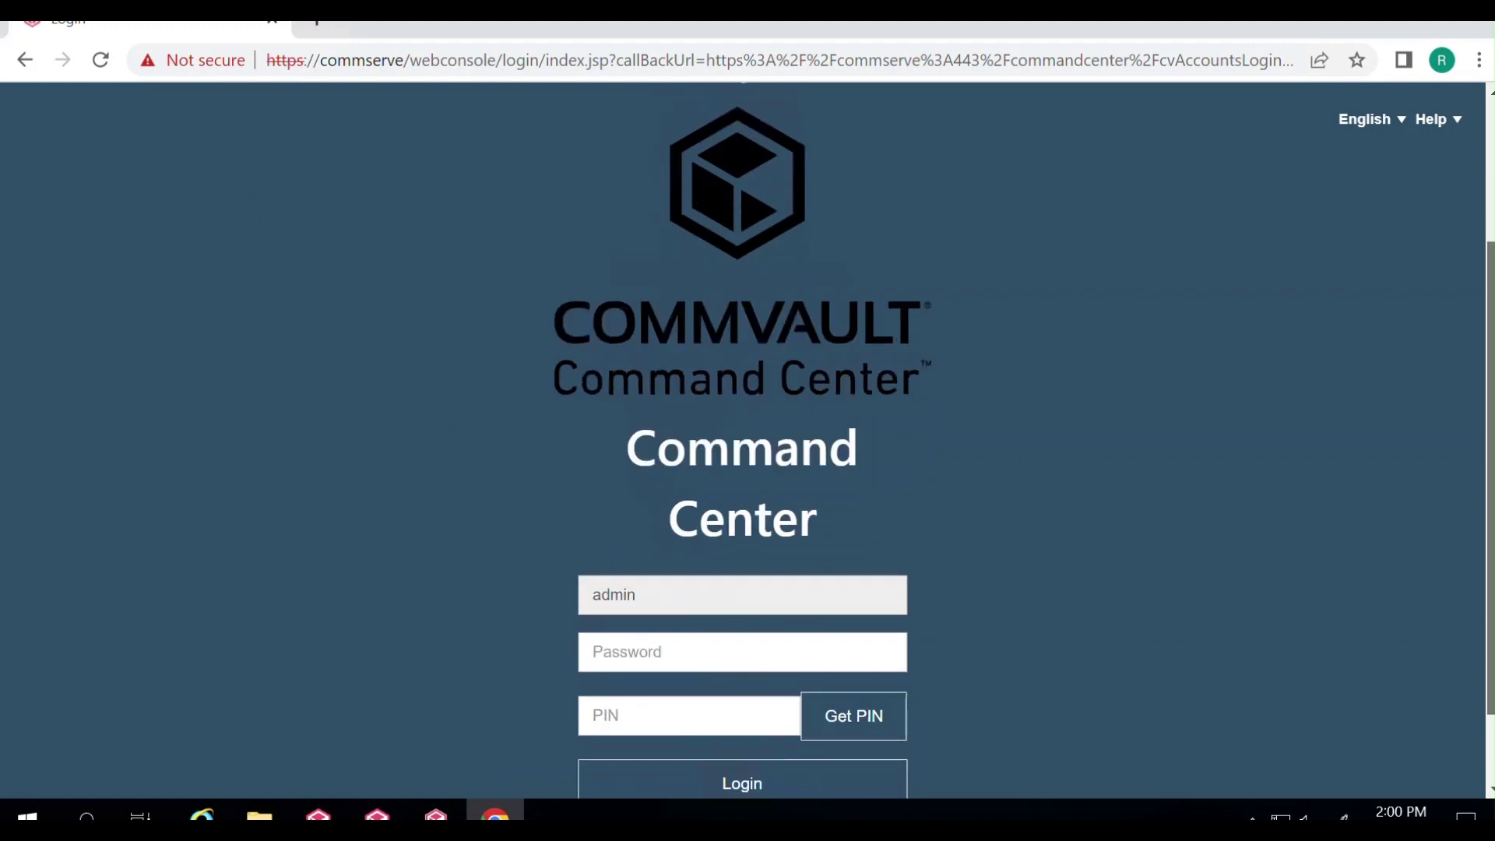
text(*****)
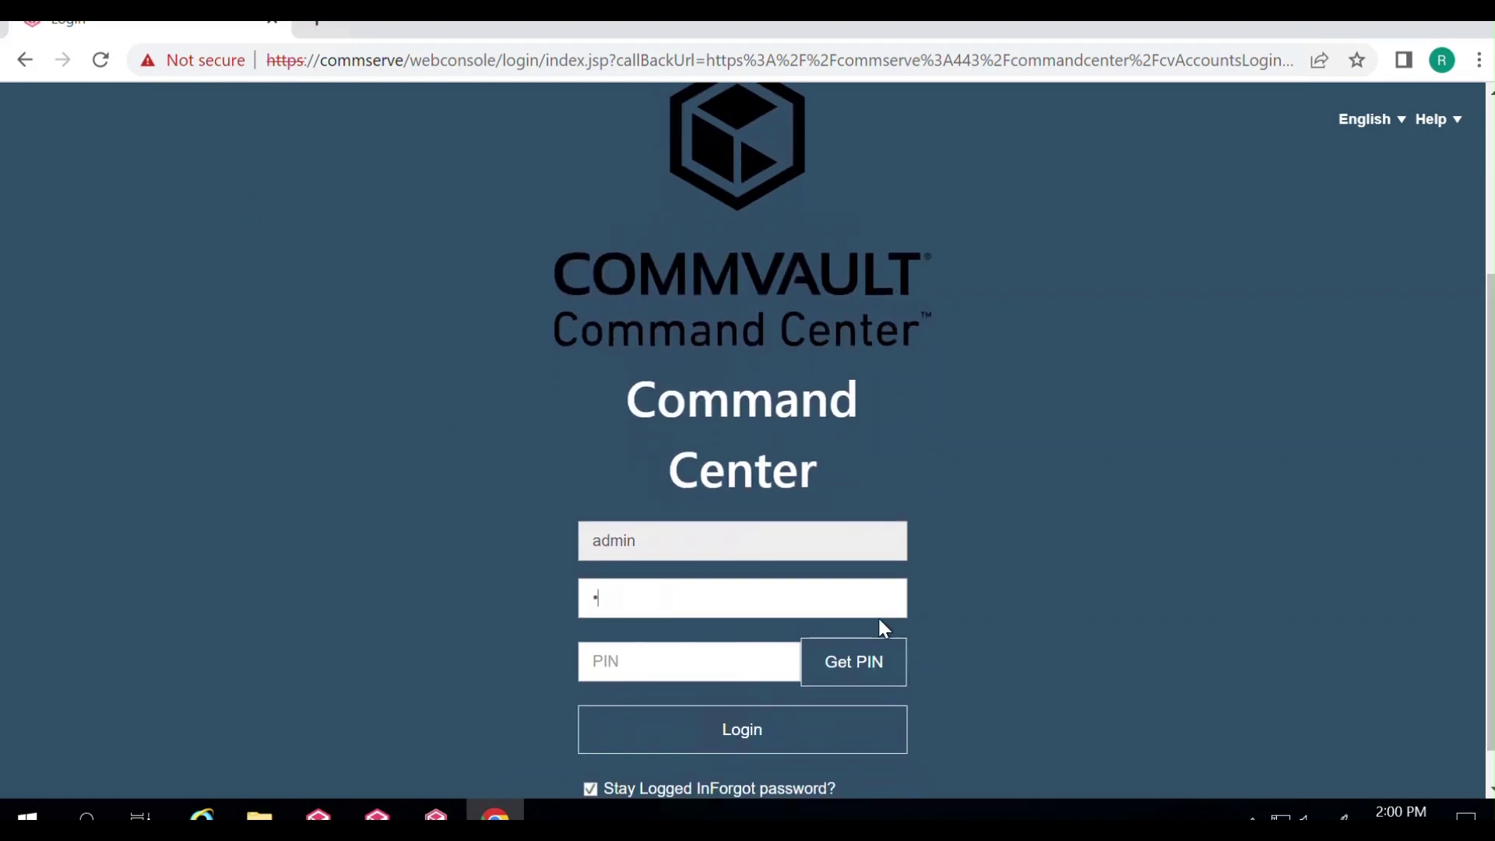
text(*****)
Enter the 6-digit Google Authenticator PIN and log in to the Overview Dashboard.
click(675, 658)
text(******)
click(682, 748)
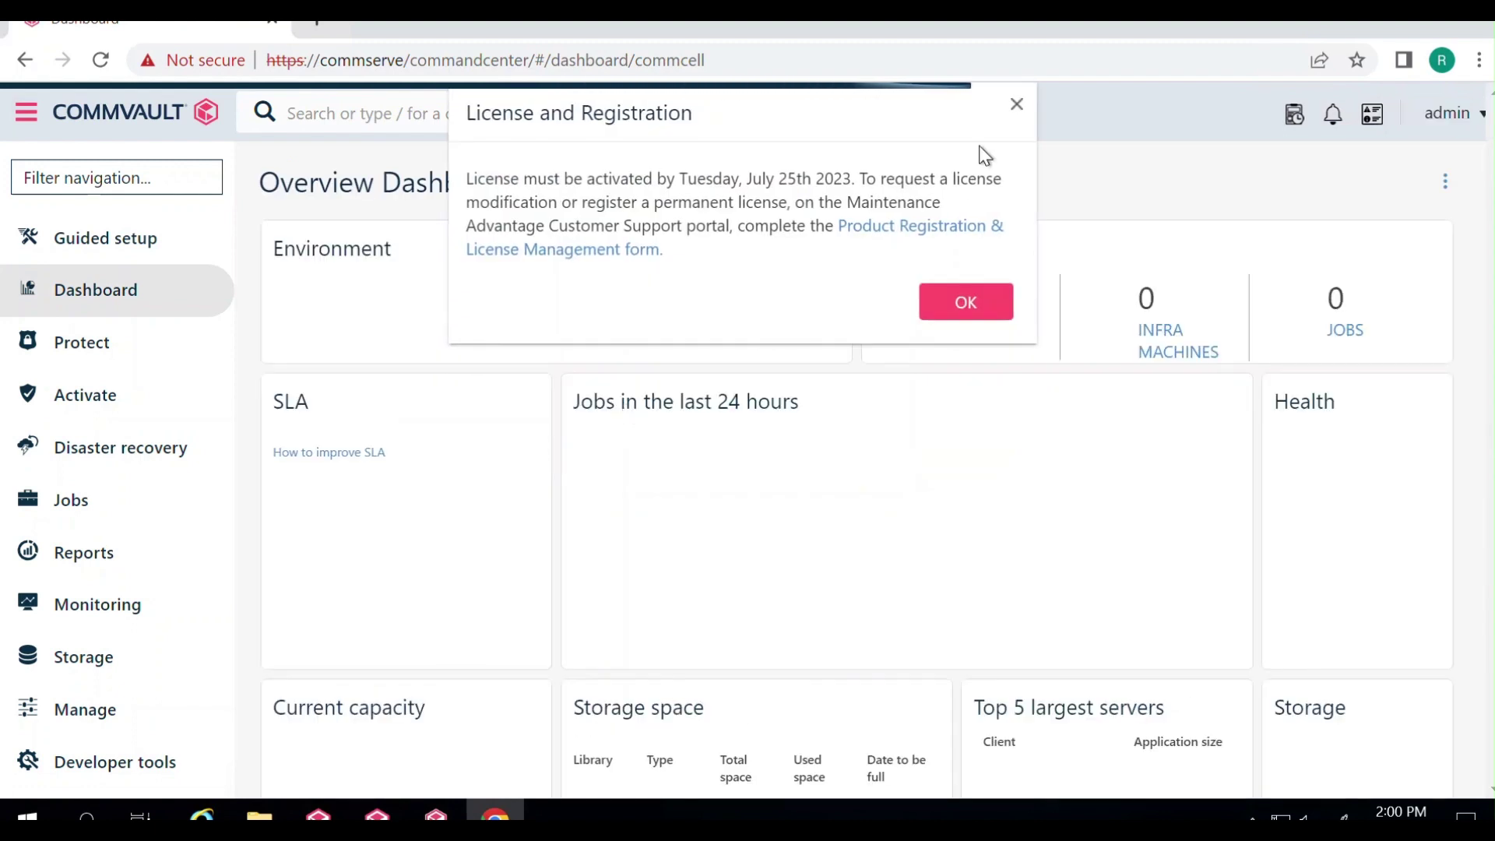
Dismiss the License and Registration notice and bring the CommCell Console window to the front.
click(1016, 106)
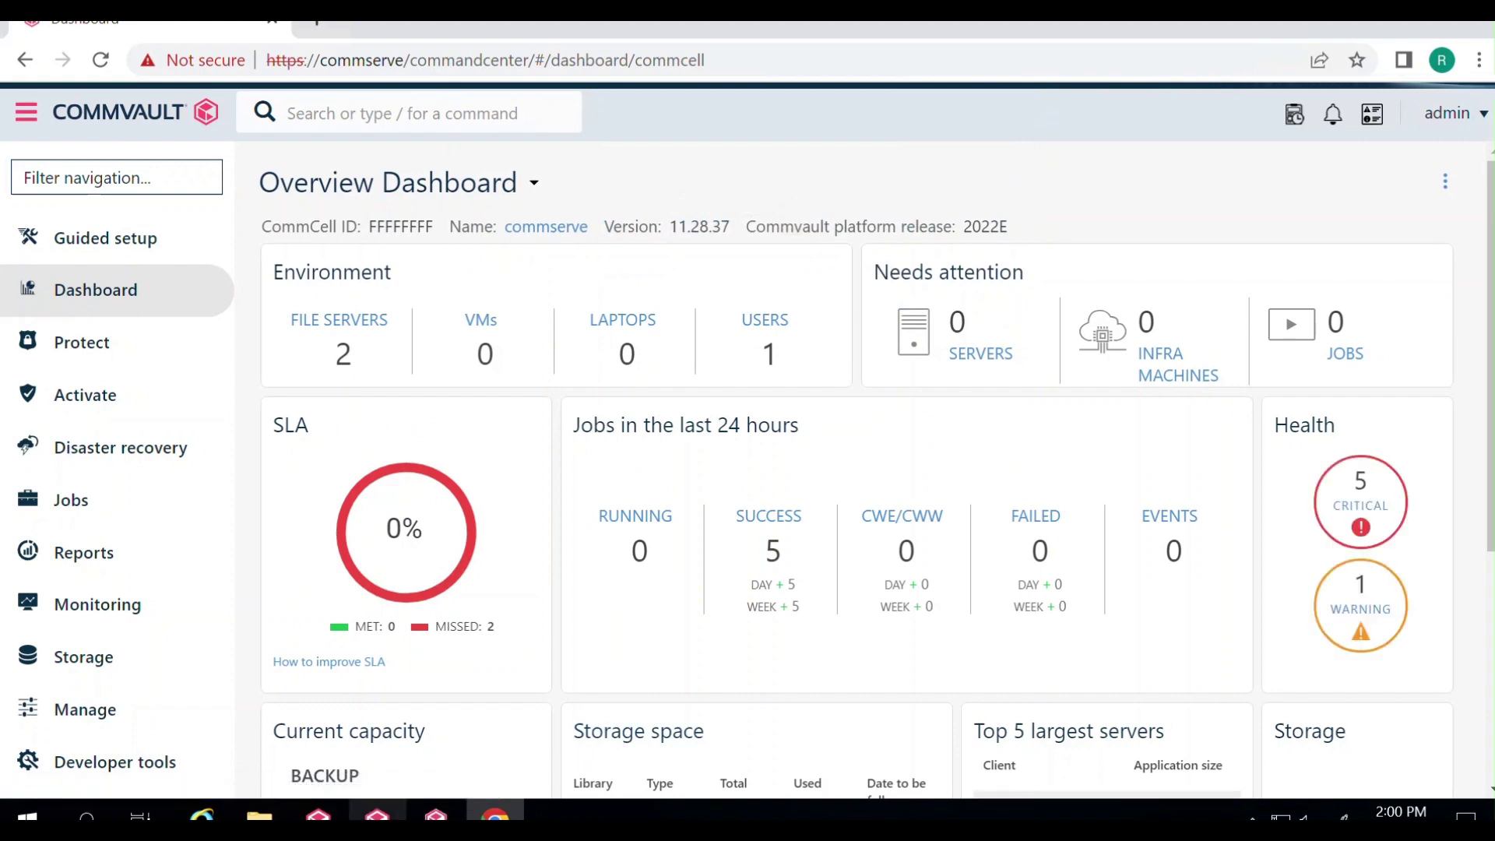
click(377, 815)
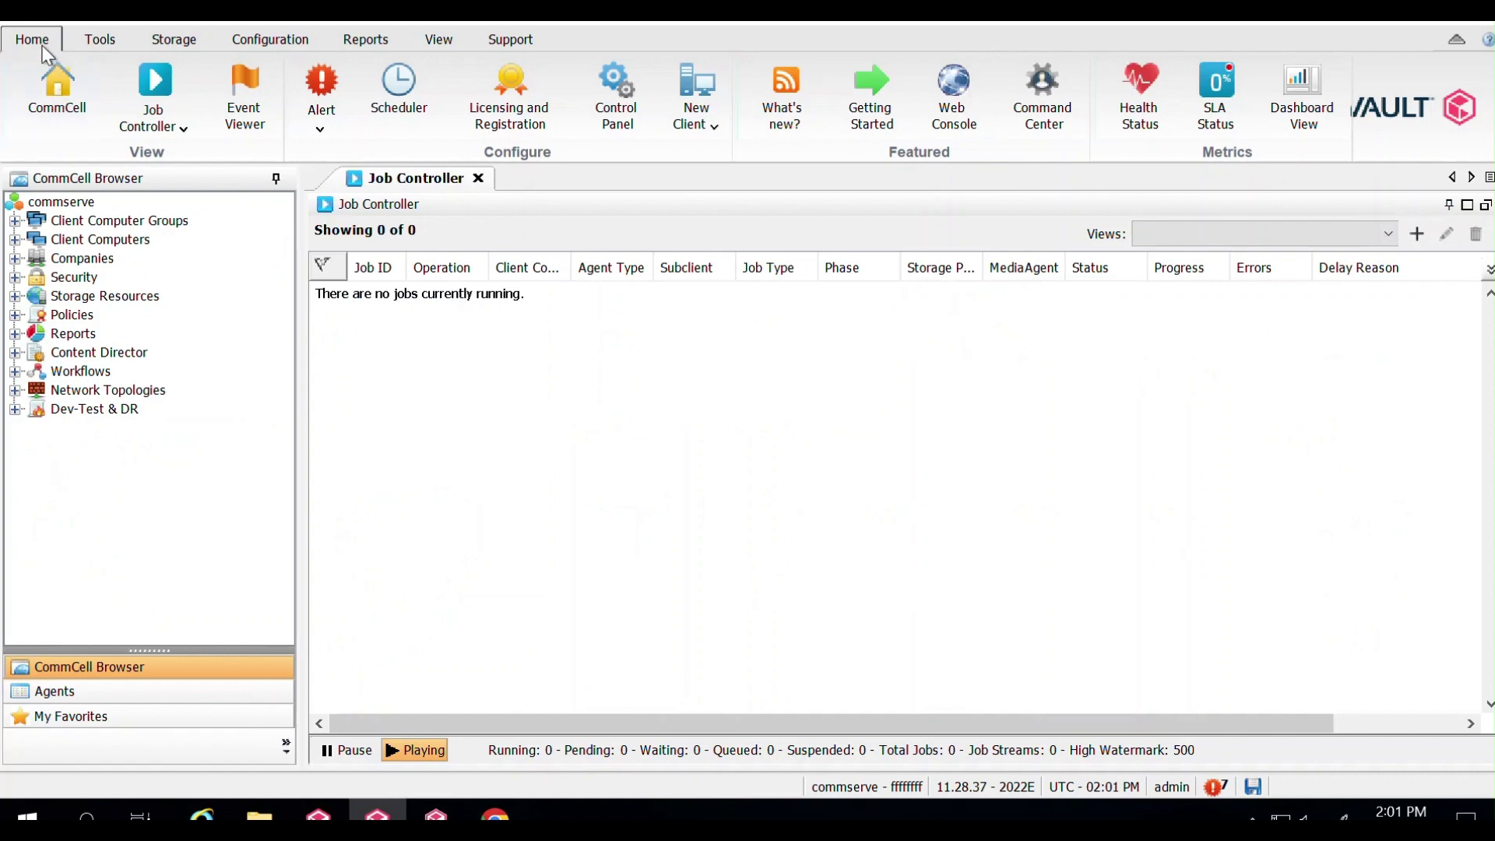
Minimize Chrome and log in to the Commserve CommCell as admin with the account password.
key(alt+Tab)
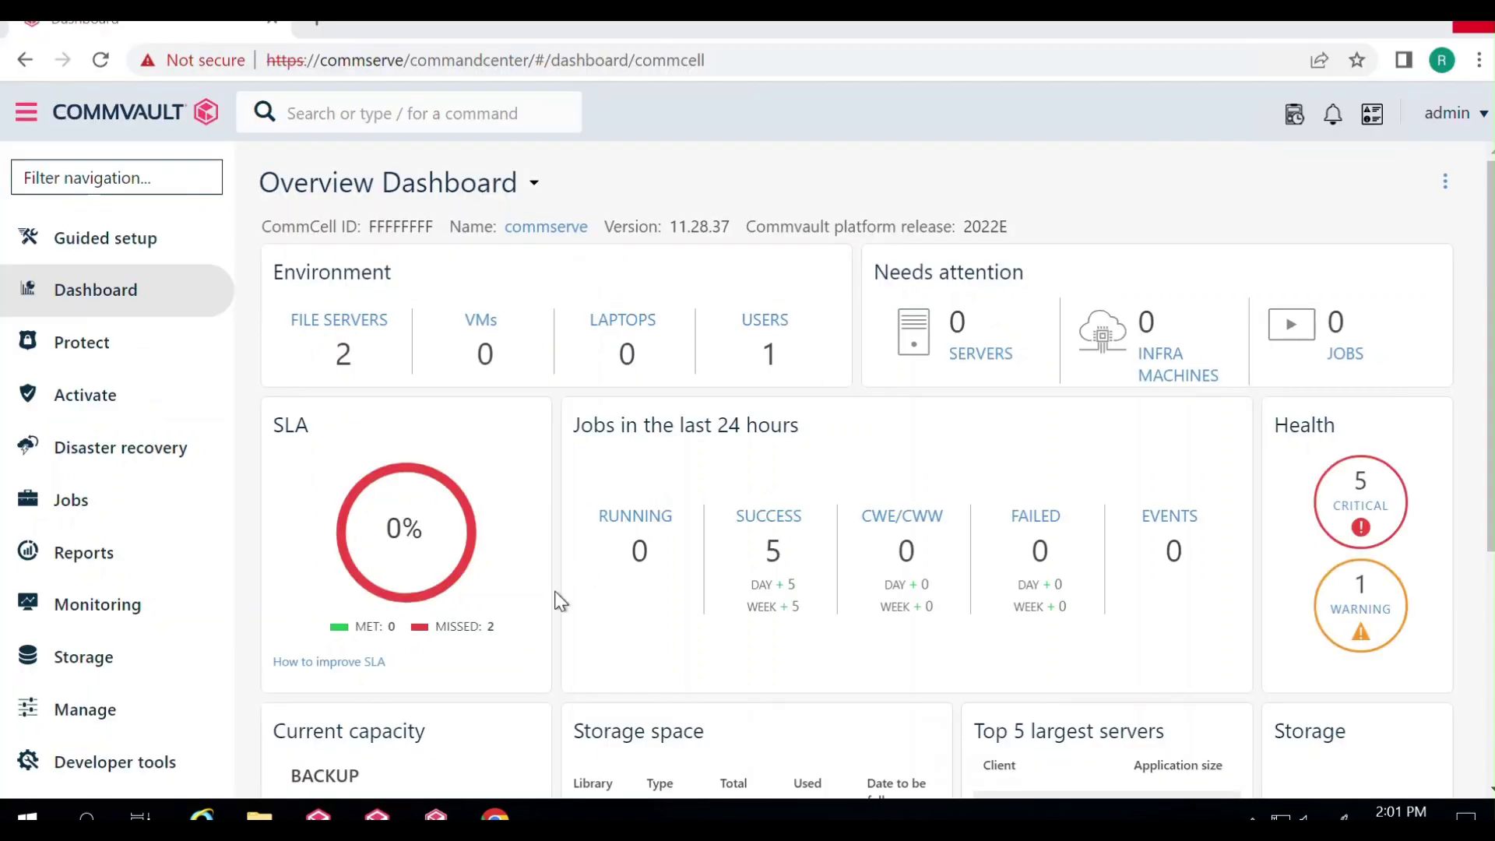
click(1394, 11)
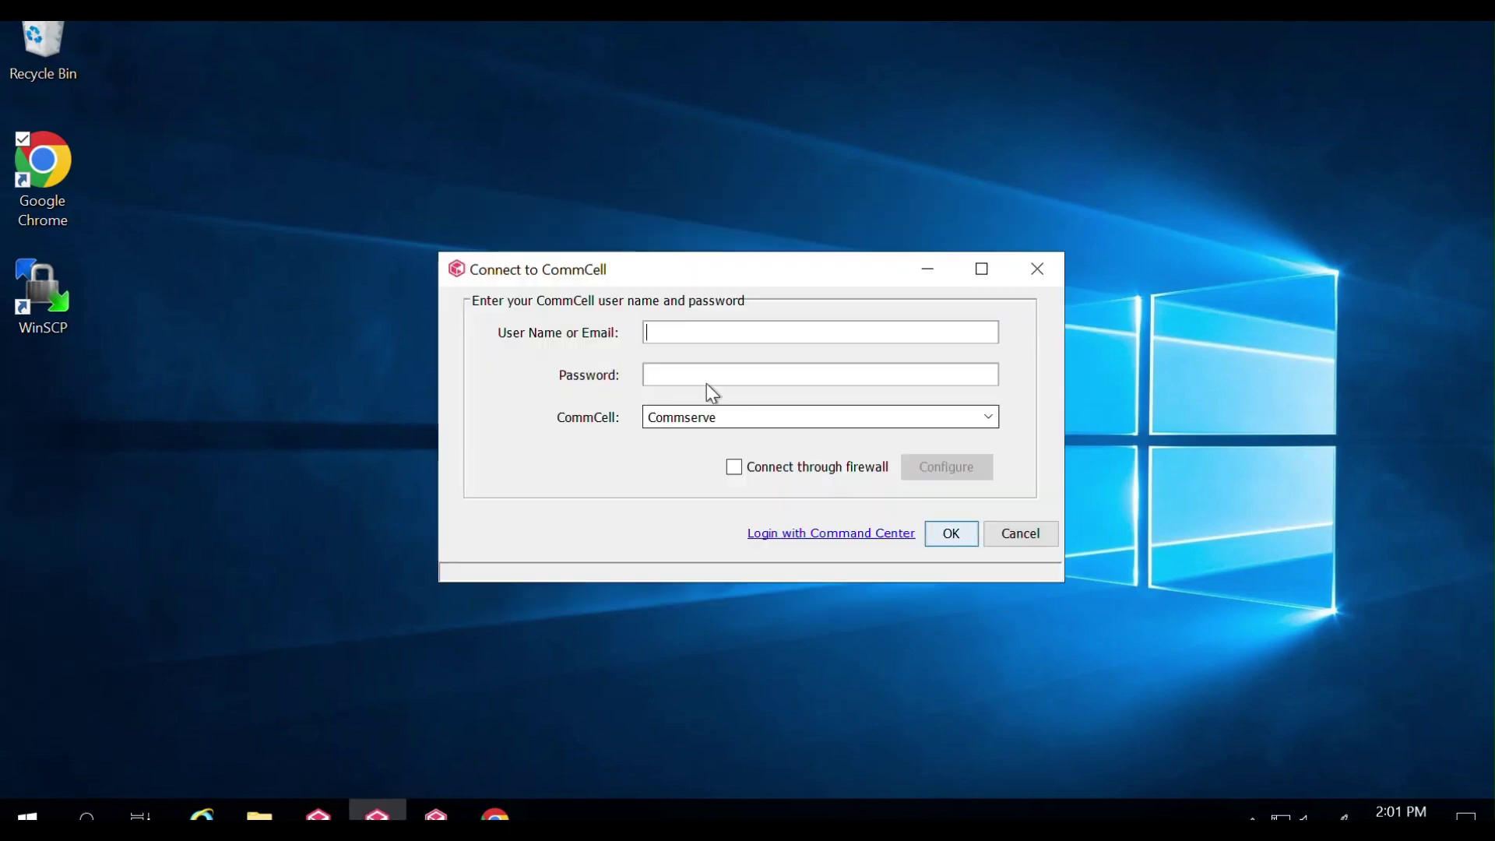
text(admin)
key(Tab)
text(**********)
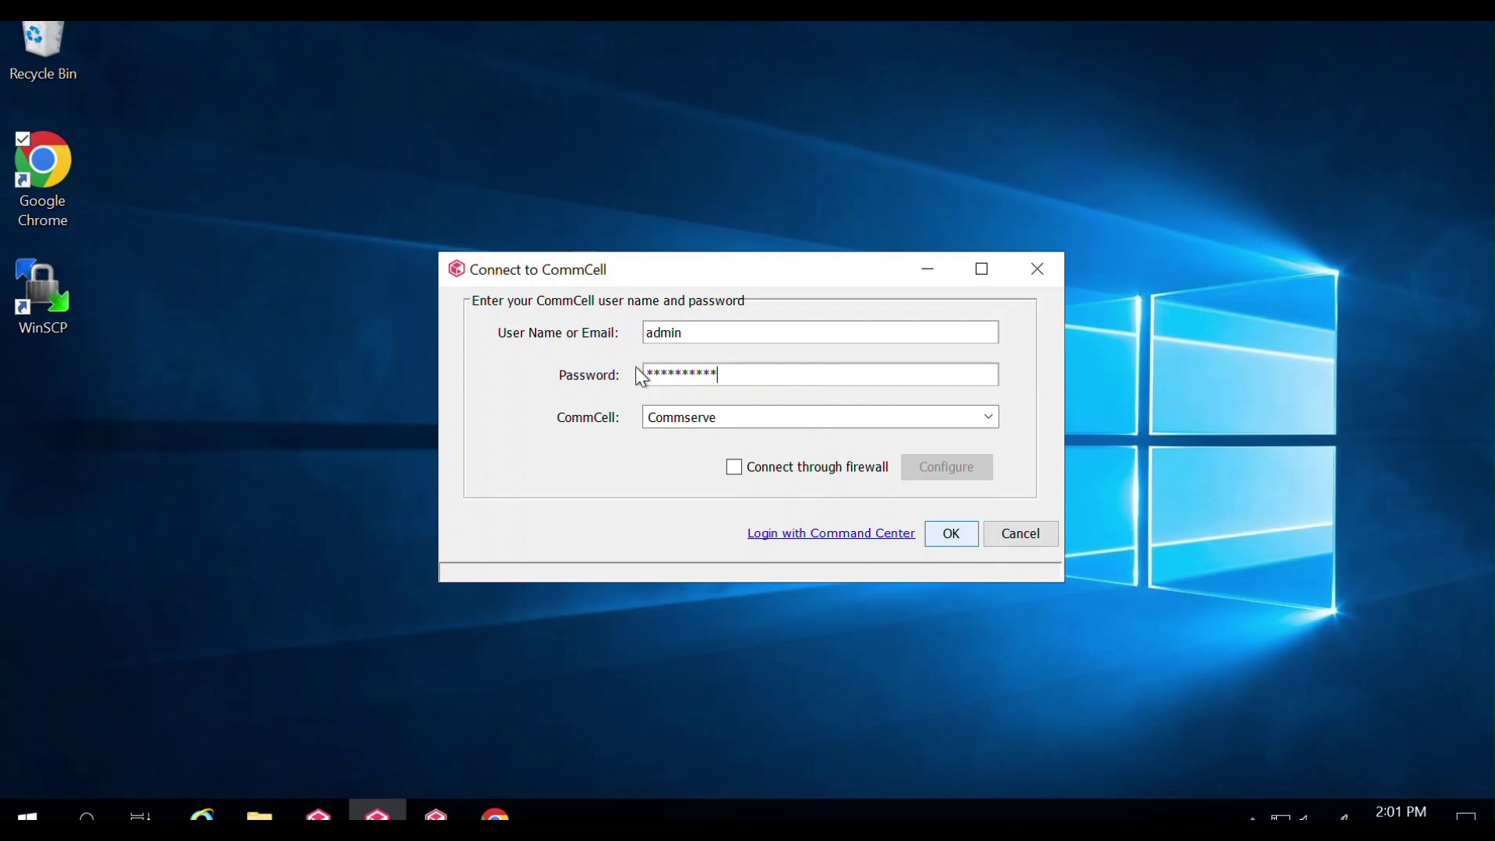
click(952, 536)
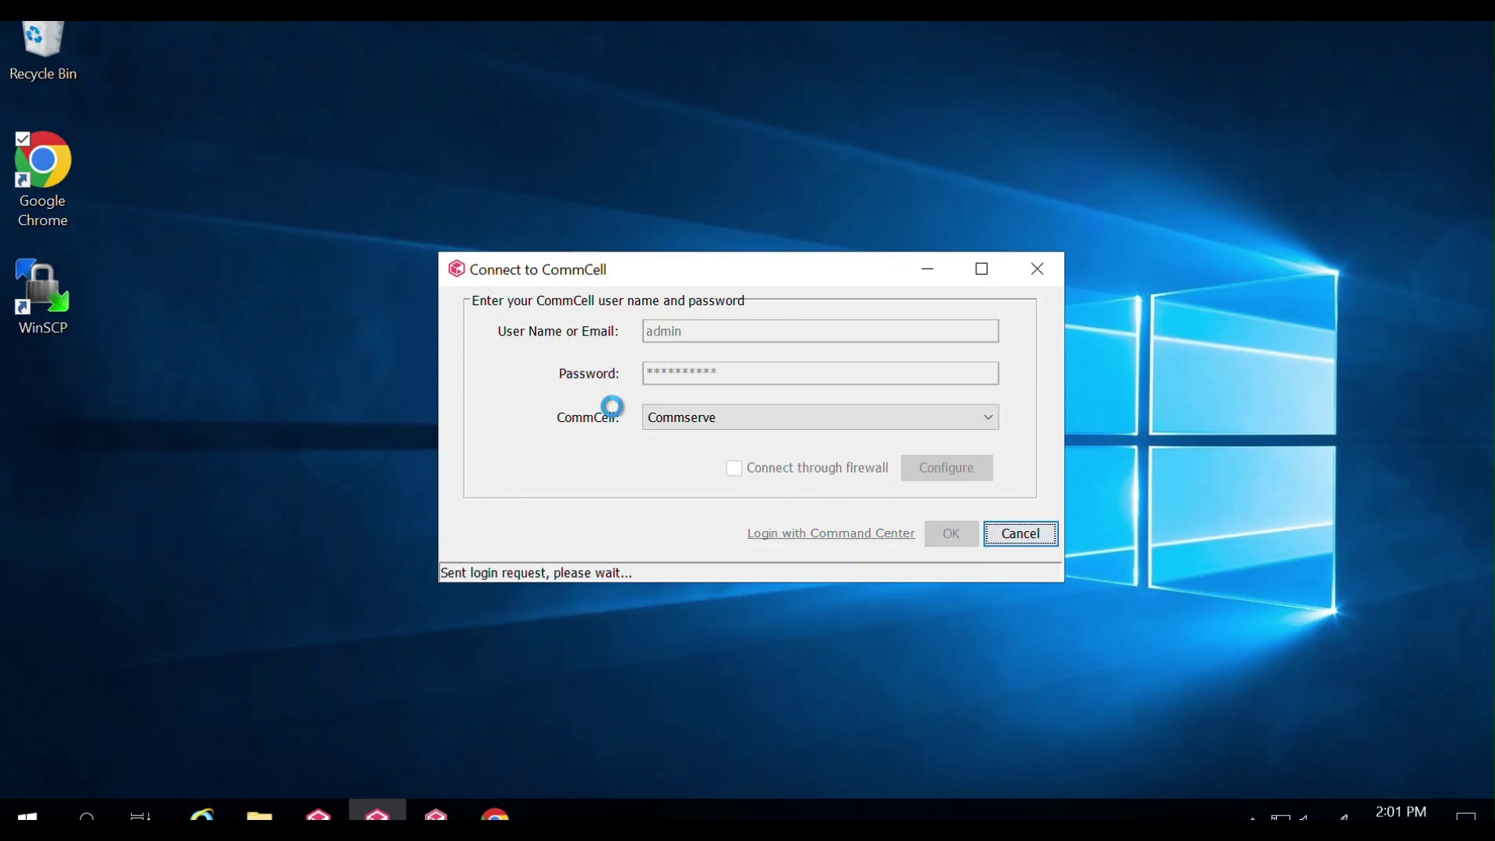
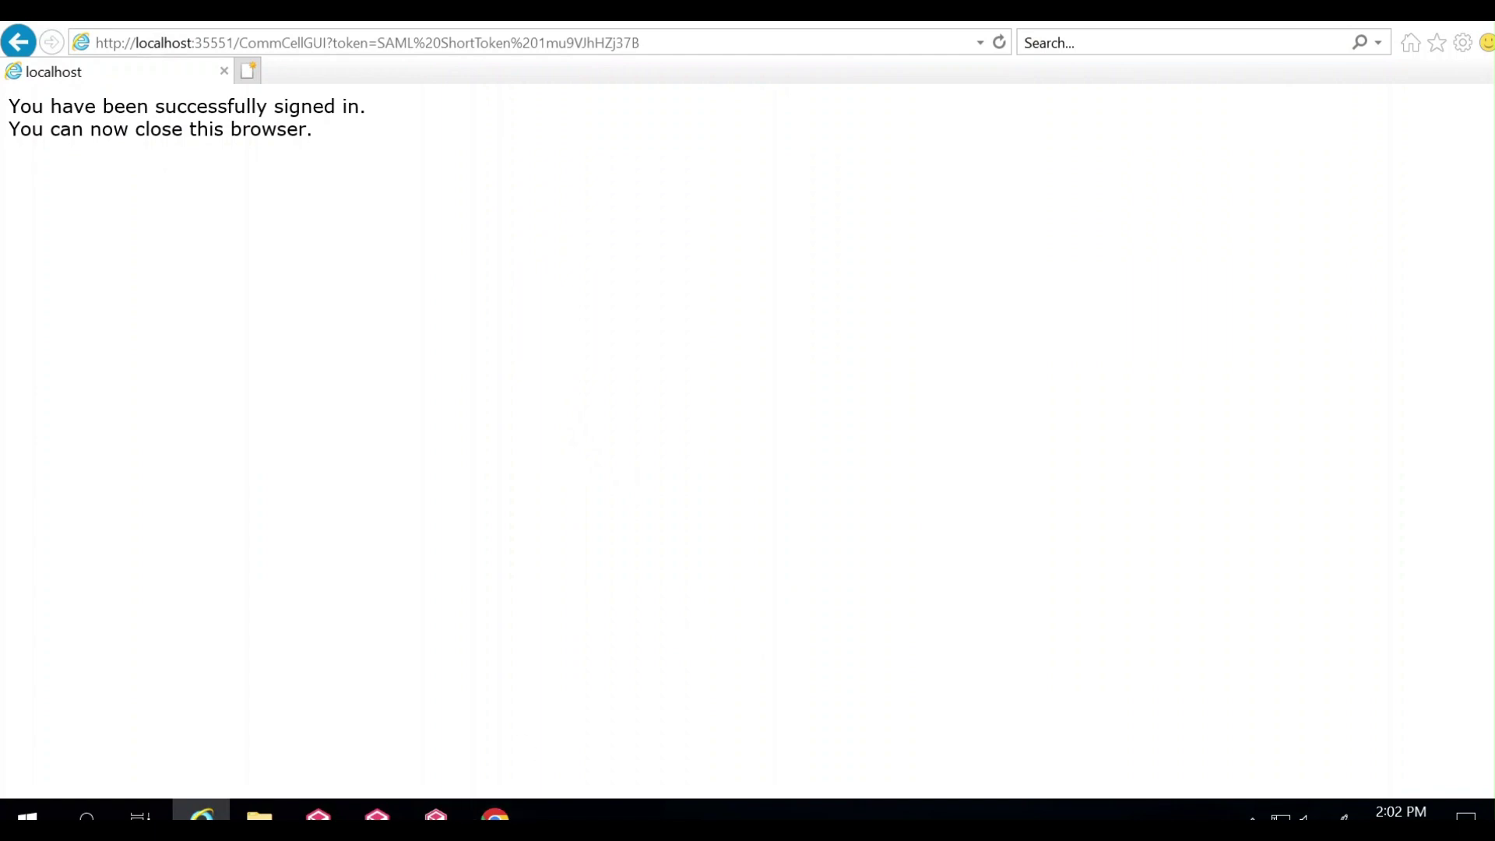
Dismiss the console's license activation reminder, close the Internet Explorer sign-in confirmation page, and restore the CommCell Console.
click(377, 814)
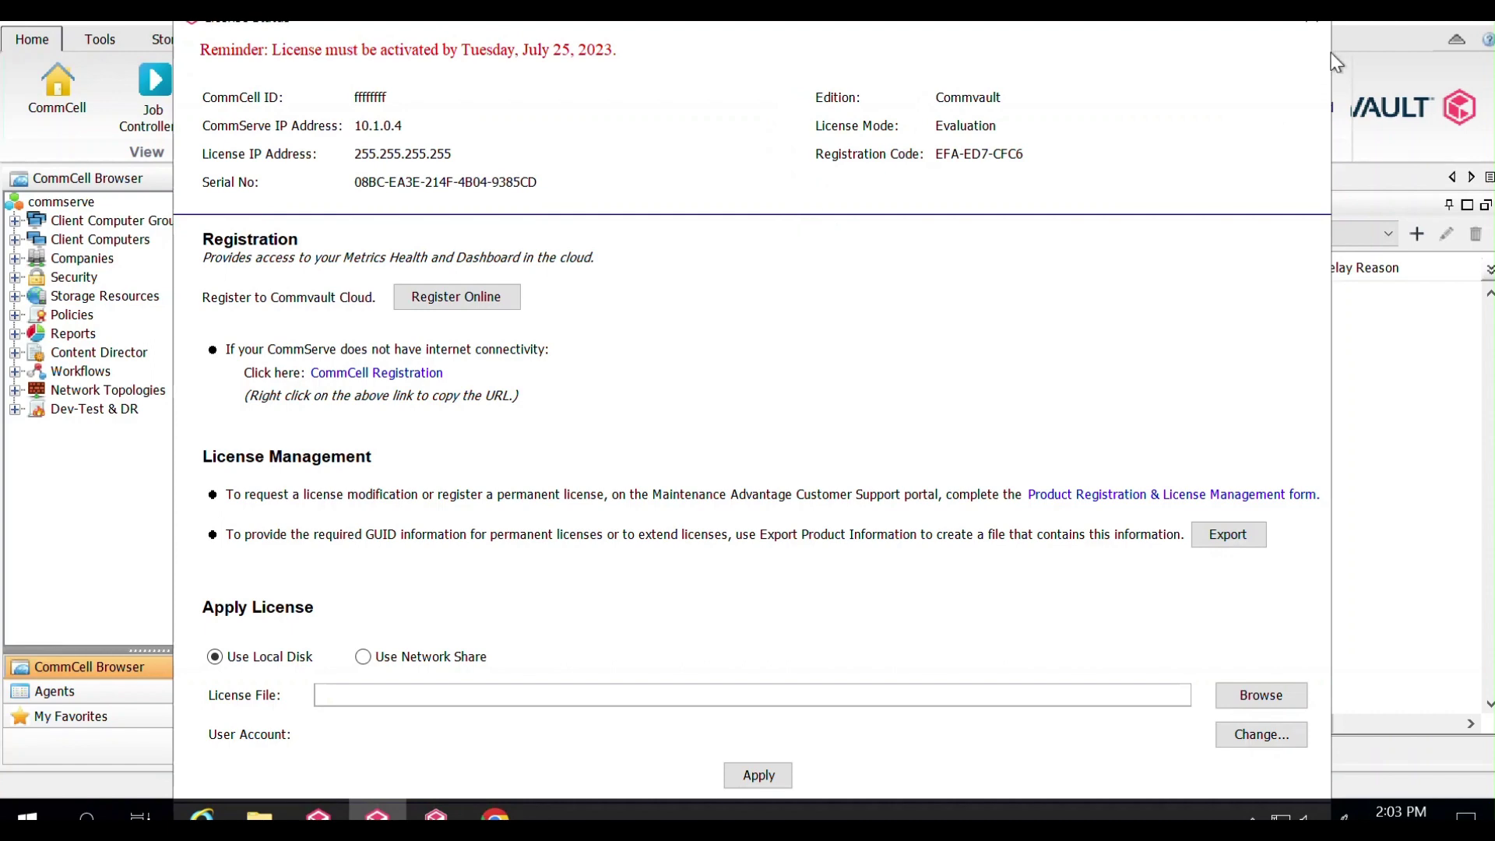
click(1313, 25)
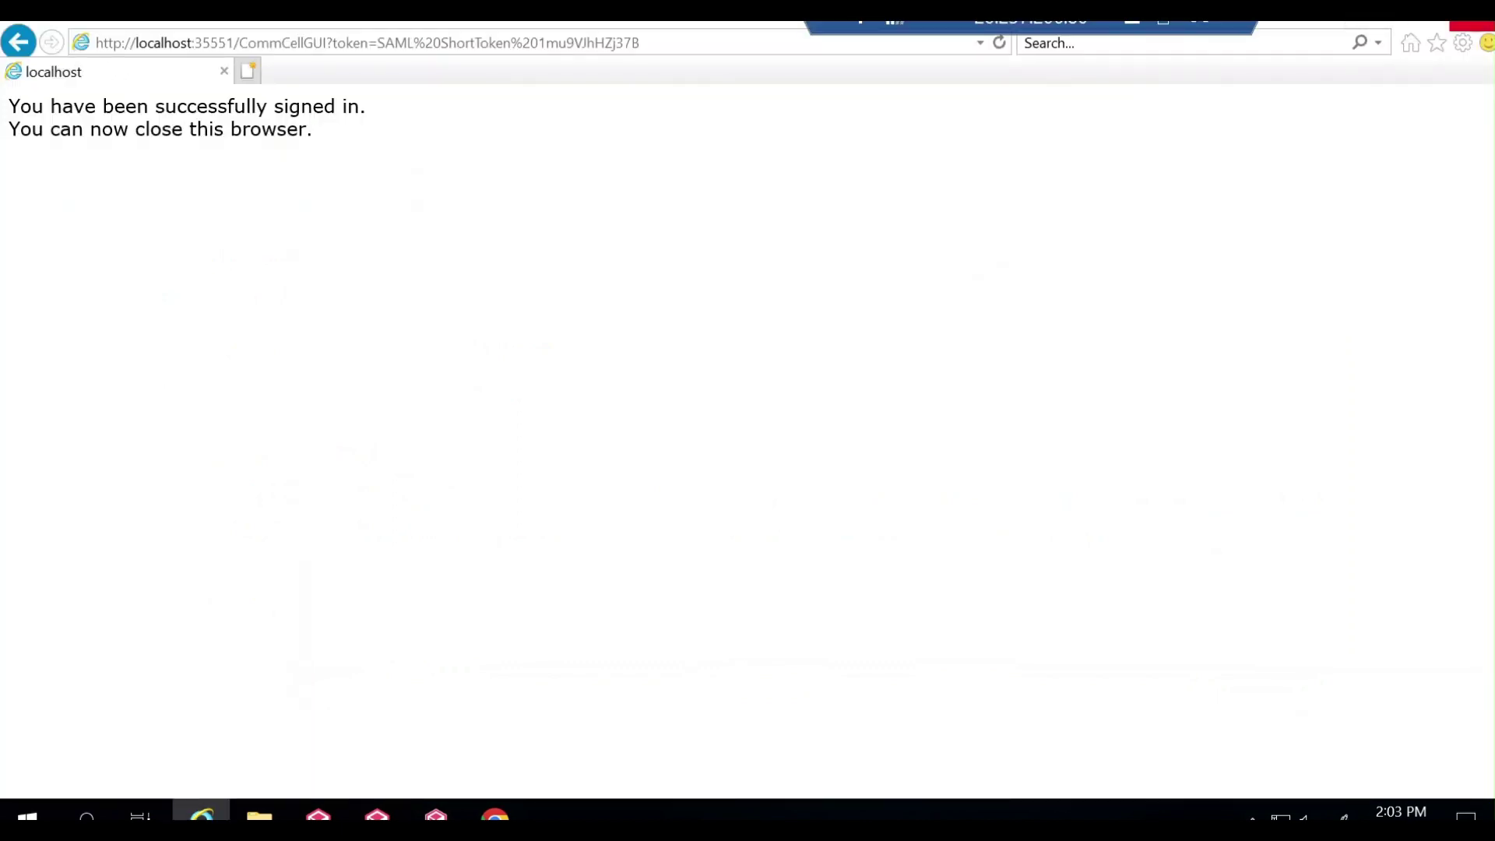
click(1471, 25)
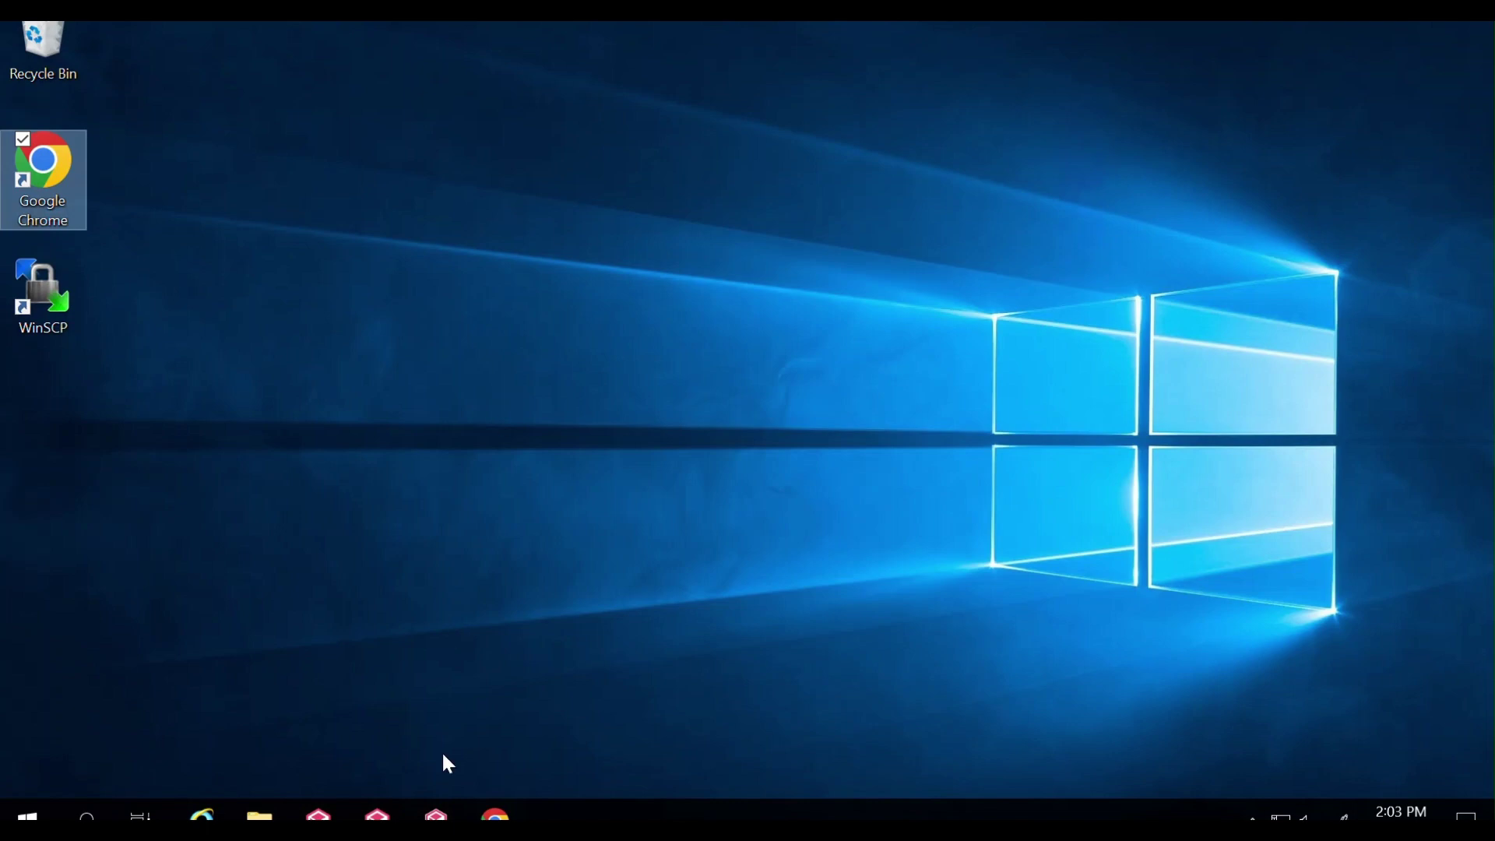
click(377, 814)
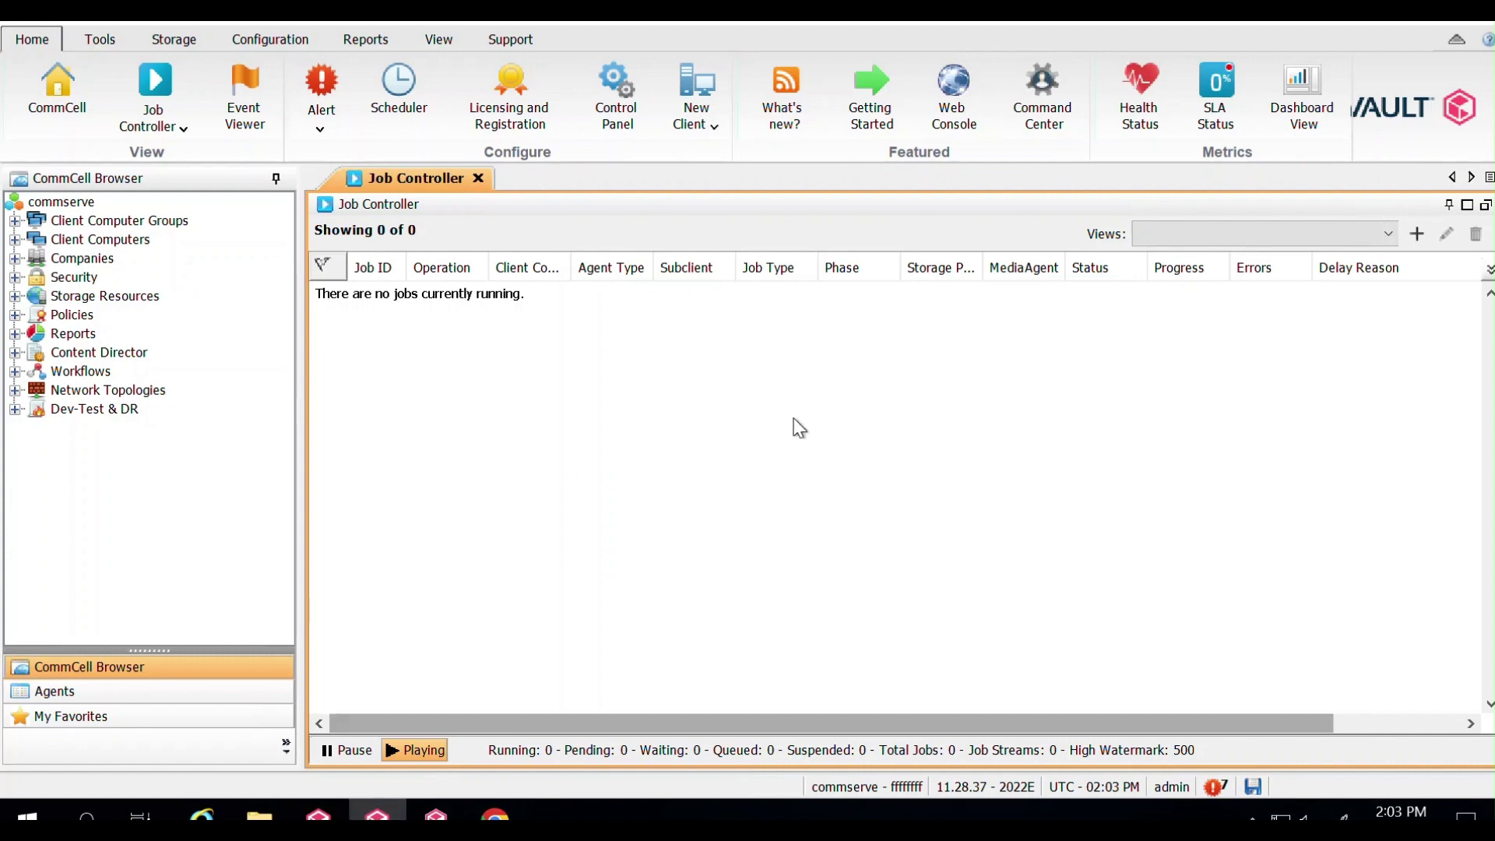
Minimize the remote desktop session, leaving the empty Job Controller showing 0 of 0 jobs.
mouse_move(1131, 26)
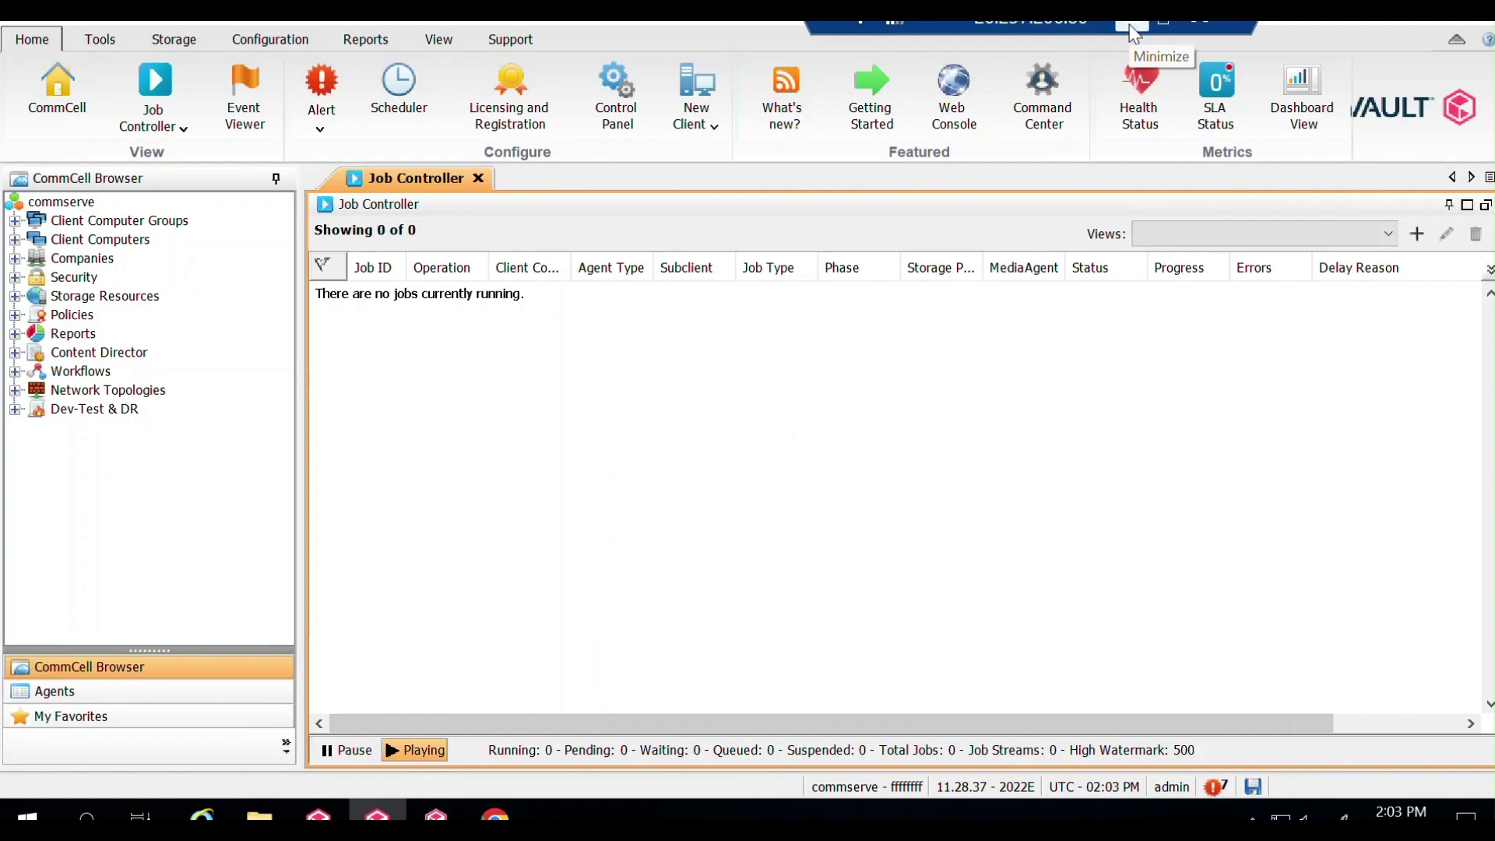
click(1133, 32)
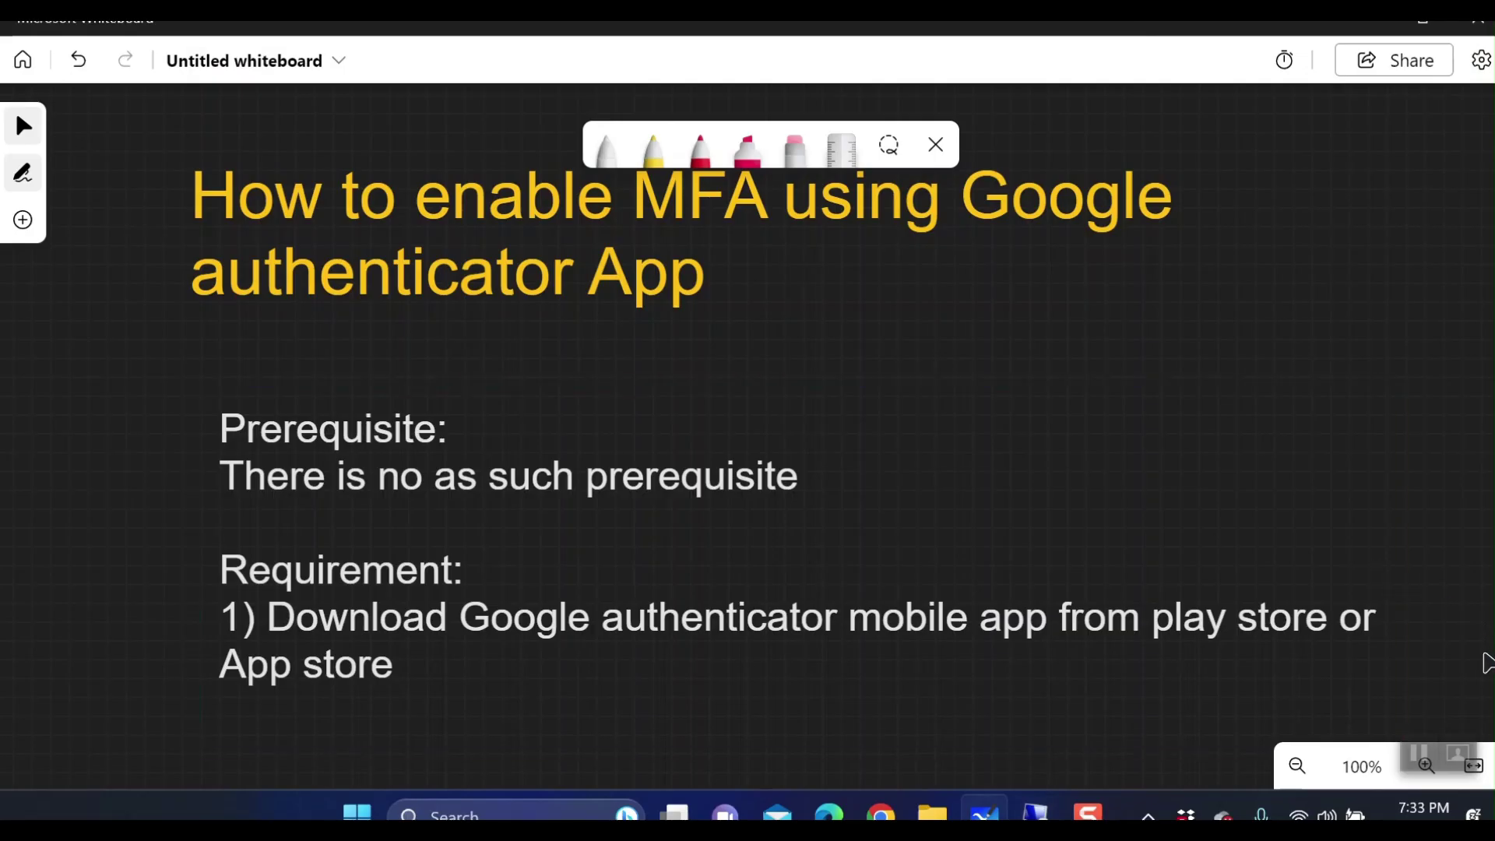